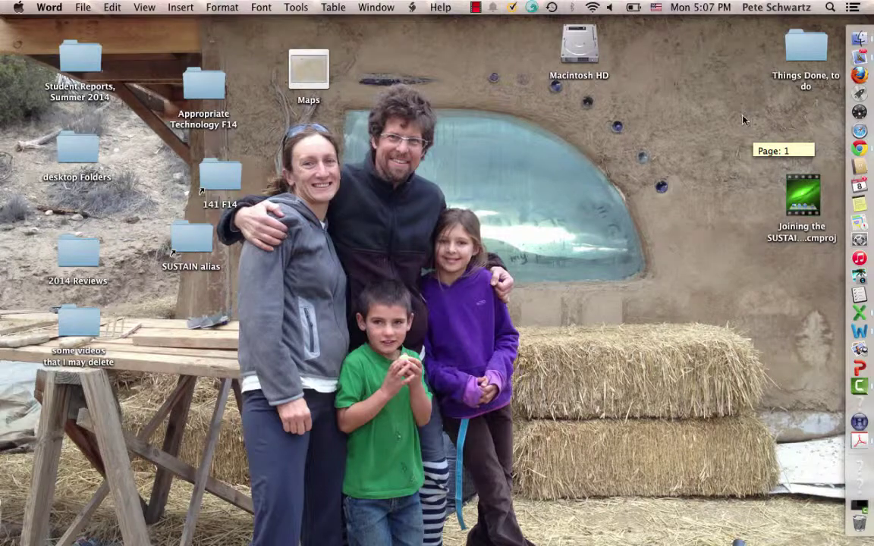
# Switch from Finder to Mail, showing the SustainProjects wiki invitation
pyautogui.press('super+Tab')
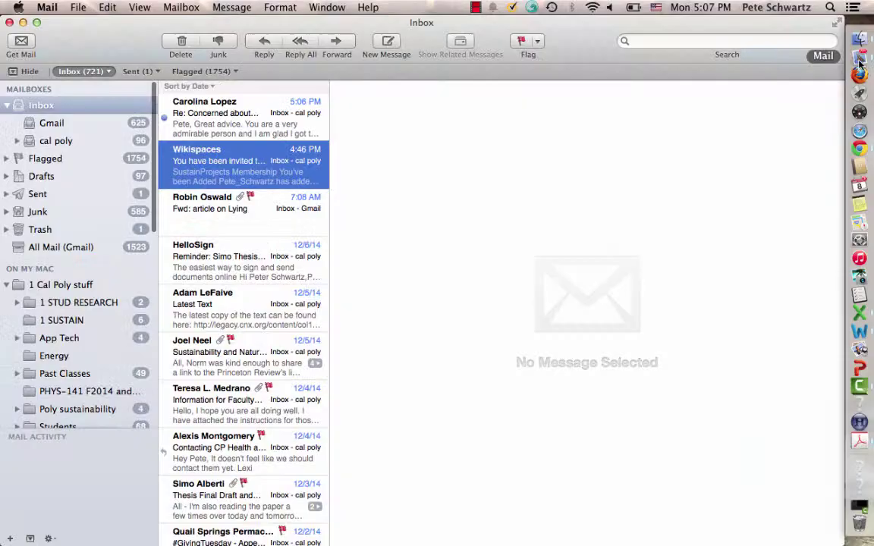
# Open the Wikispaces invitation message in its own window
pyautogui.doubleClick(223, 170)
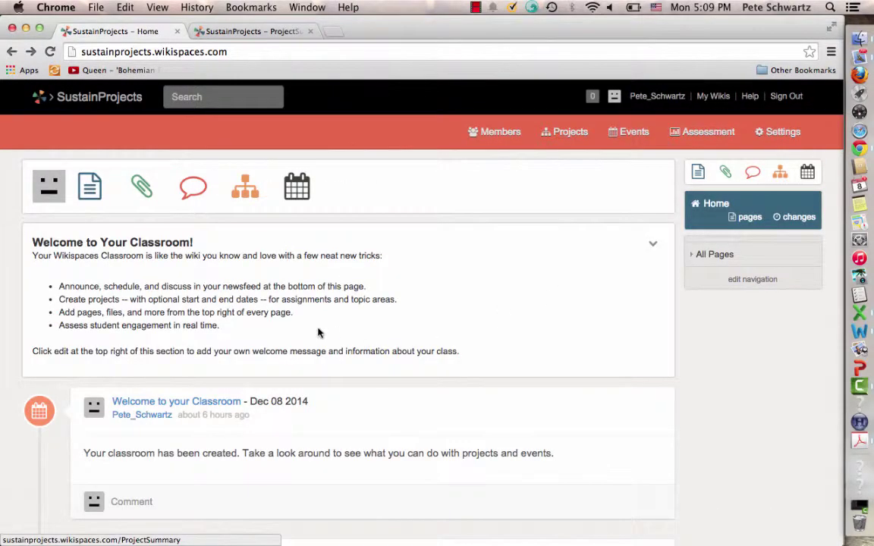
# Expand All Pages in the wiki sidebar and go to the ProjectSummary page
pyautogui.scroll(-5, 318, 330)
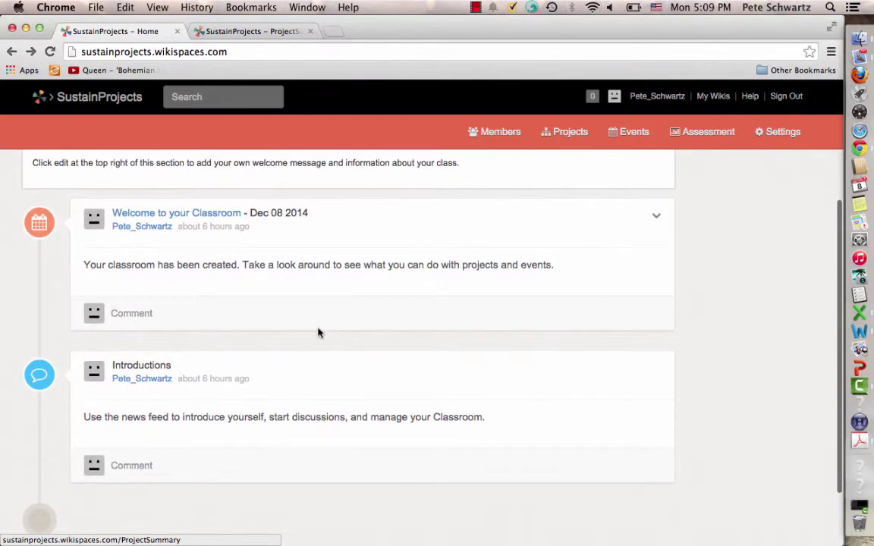
pyautogui.scroll(-2, 318, 330)
pyautogui.scroll(6, 318, 331)
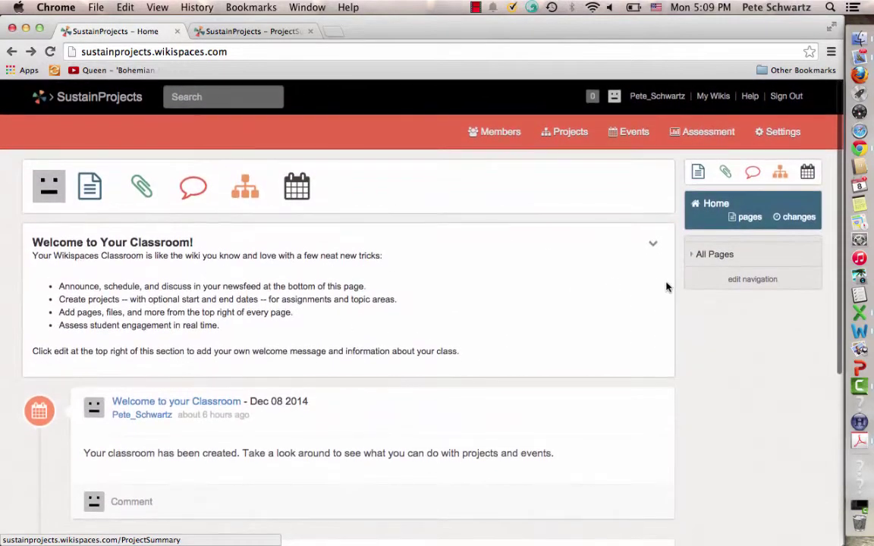
pyautogui.click(716, 257)
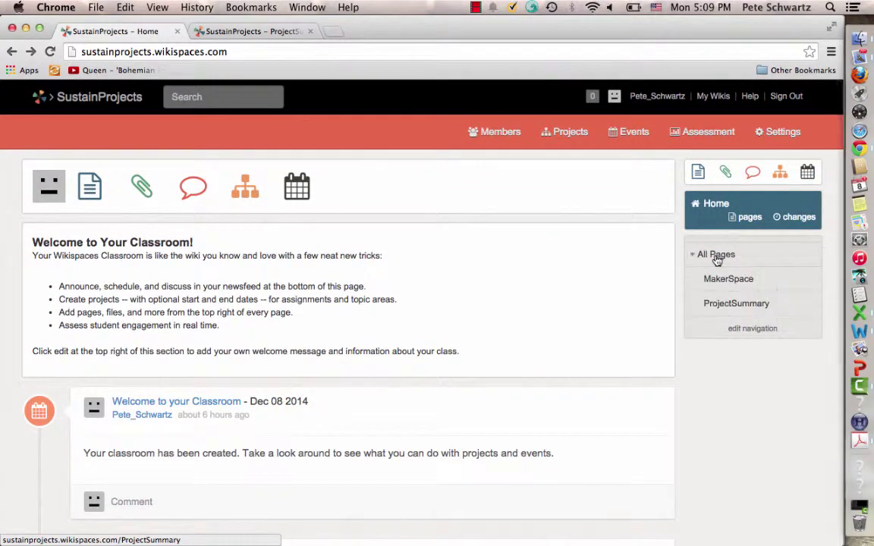
pyautogui.click(721, 305)
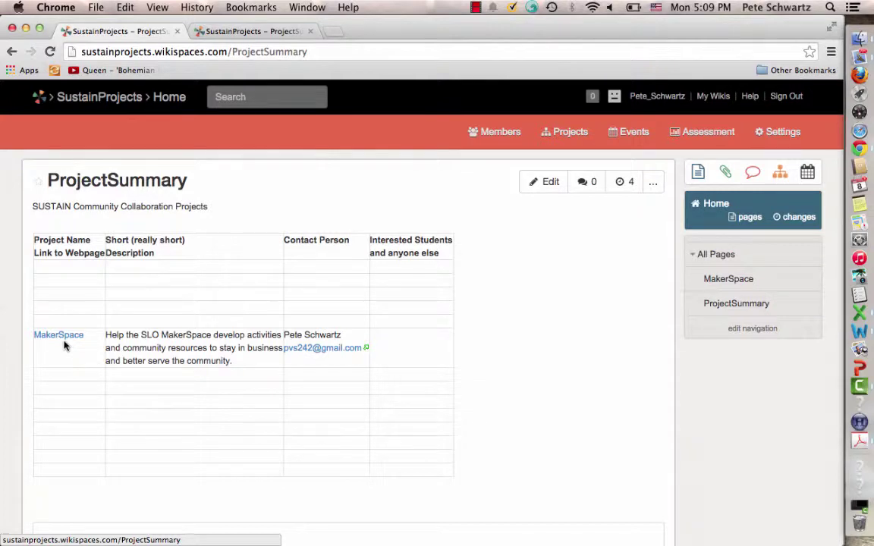
# Switch to the other SustainProjects tab showing the MakerSpace project page
pyautogui.hotkey('ctrl', 'Tab')
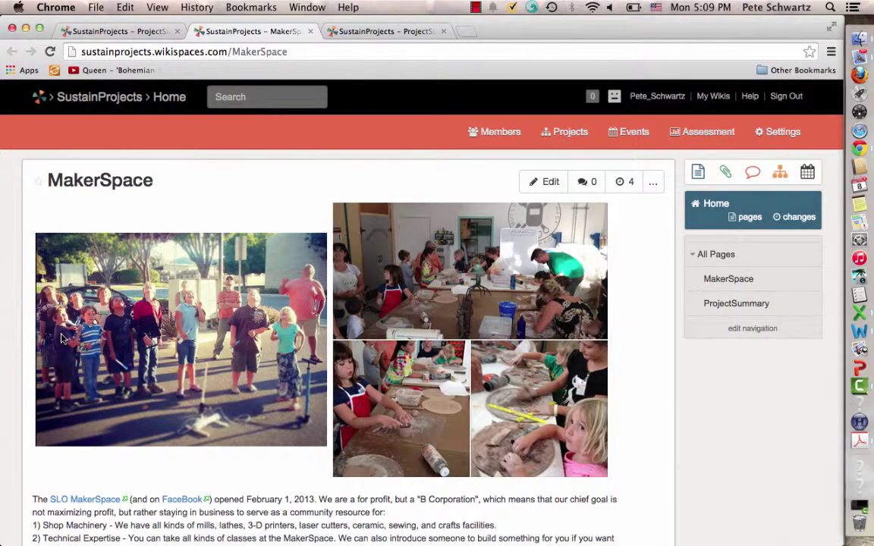
# Scroll down the MakerSpace page to the SLO MakerSpace link
pyautogui.scroll(-5, 62, 339)
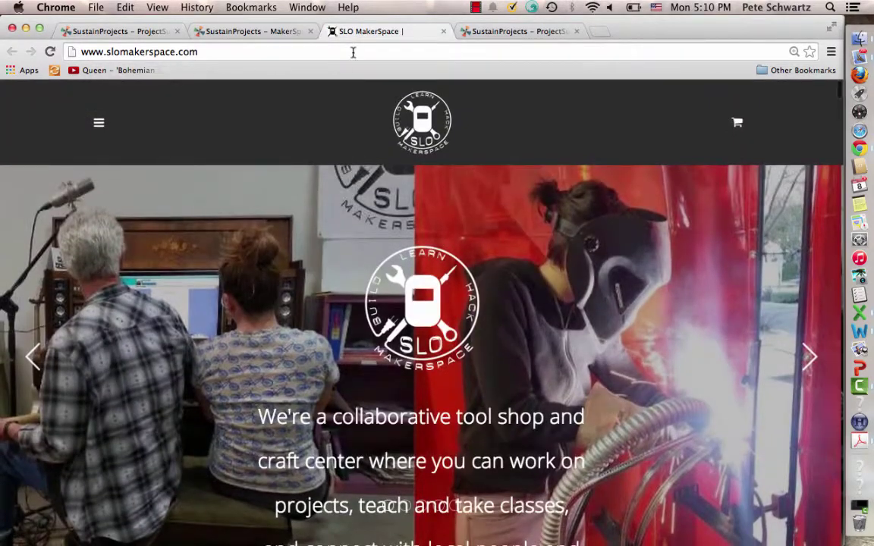
# Close the SLO MakerSpace website tab
pyautogui.click(444, 32)
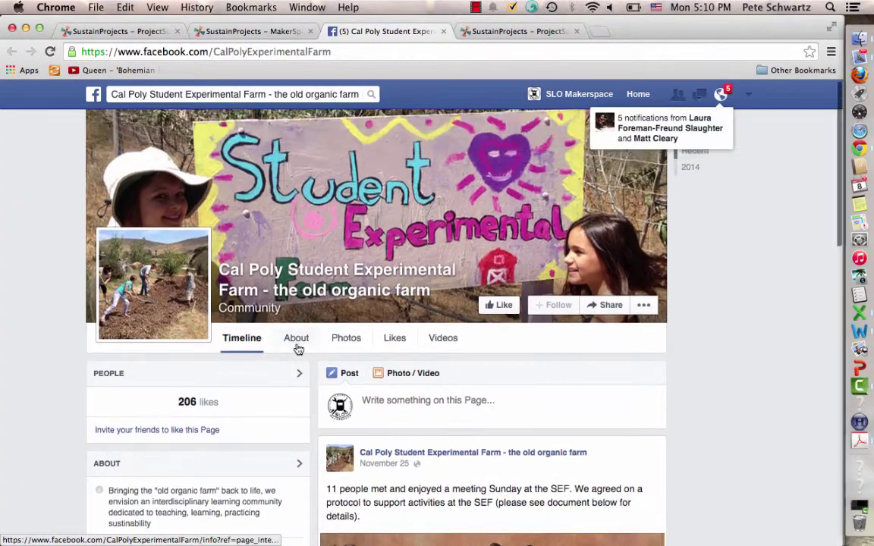
# Close the farm's Facebook tab and the MakerSpace tab, returning to ProjectSummary
pyautogui.click(444, 31)
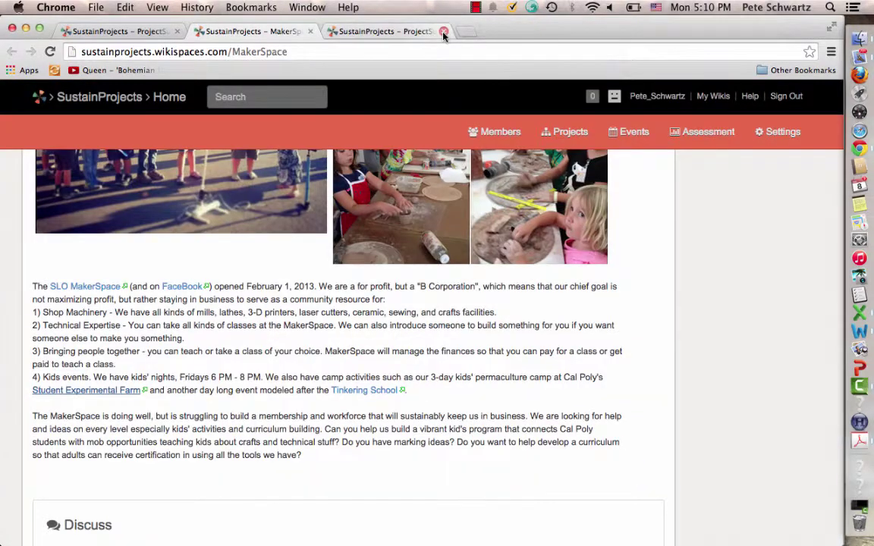
pyautogui.scroll(-3, 331, 375)
pyautogui.scroll(10, 331, 374)
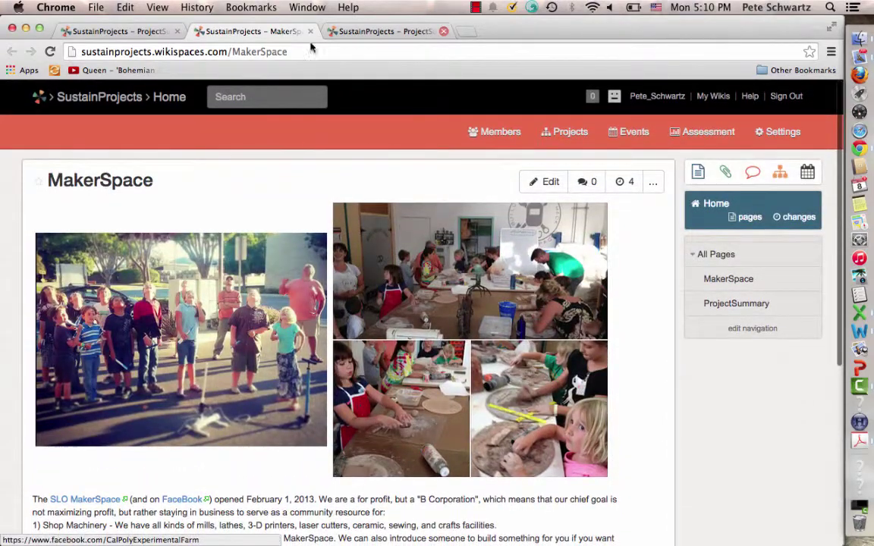
pyautogui.click(309, 31)
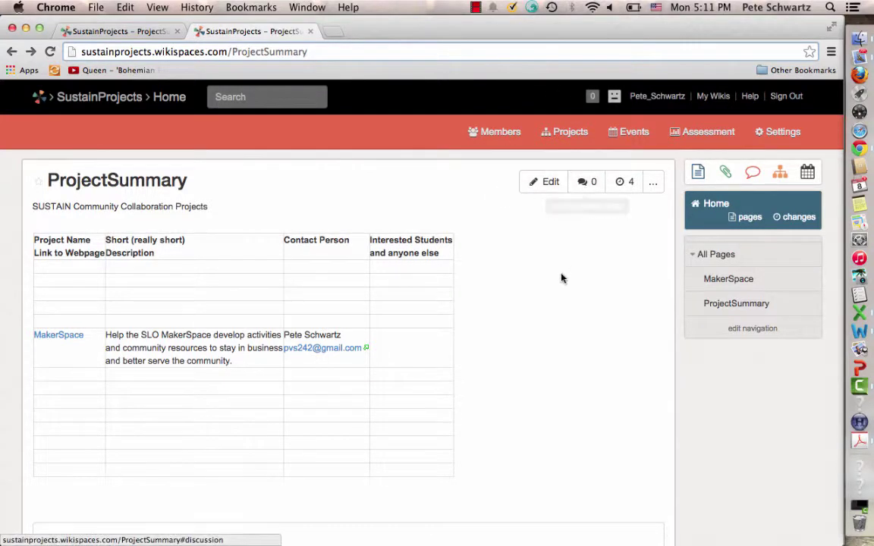
# Edit the page and enter 'Student Experimental Farm / Permaculture Minor' as a new project row below MakerSpace
pyautogui.click(547, 182)
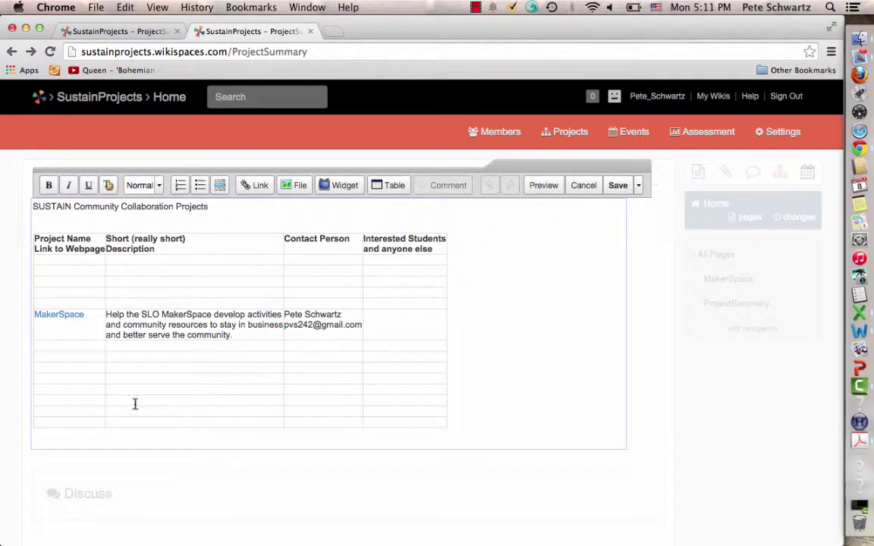
pyautogui.click(56, 357)
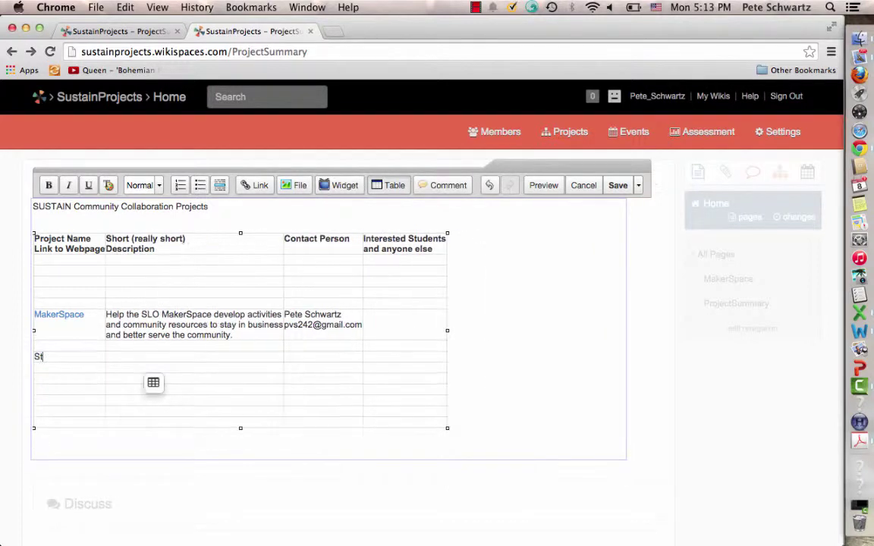
pyautogui.write('tudent Experimental Farm')
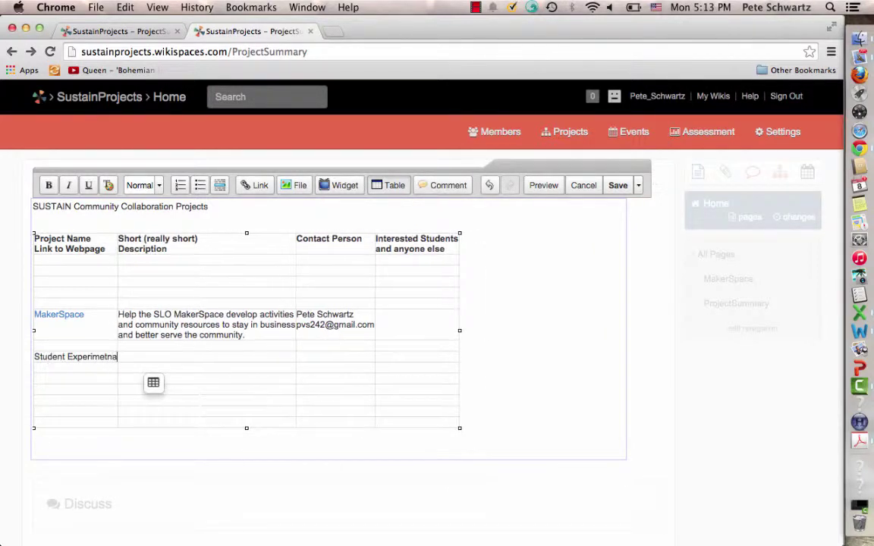
pyautogui.press('Return')
pyautogui.write('Permac')
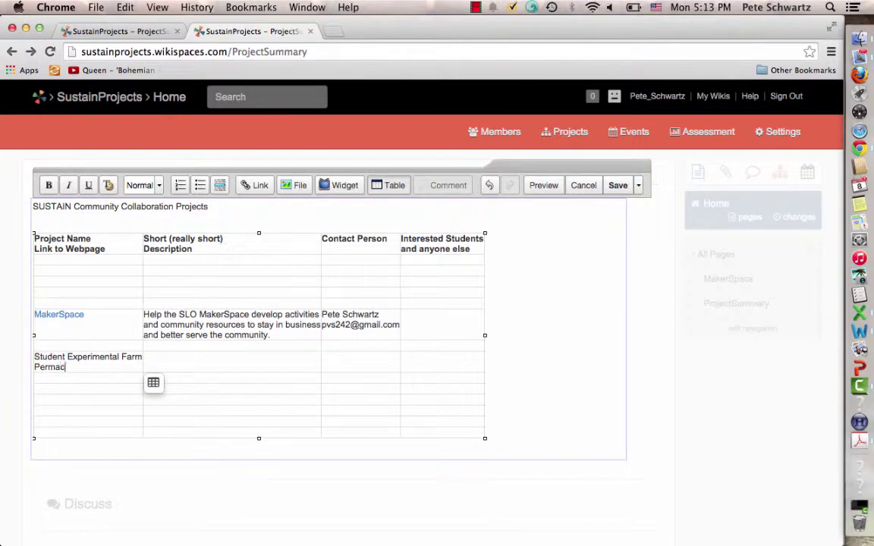
pyautogui.write('ulture Minor')
# Add the description 'How can we support activities at the SECE' and the contact's e-mail, then save
pyautogui.click(163, 359)
pyautogui.write('How')
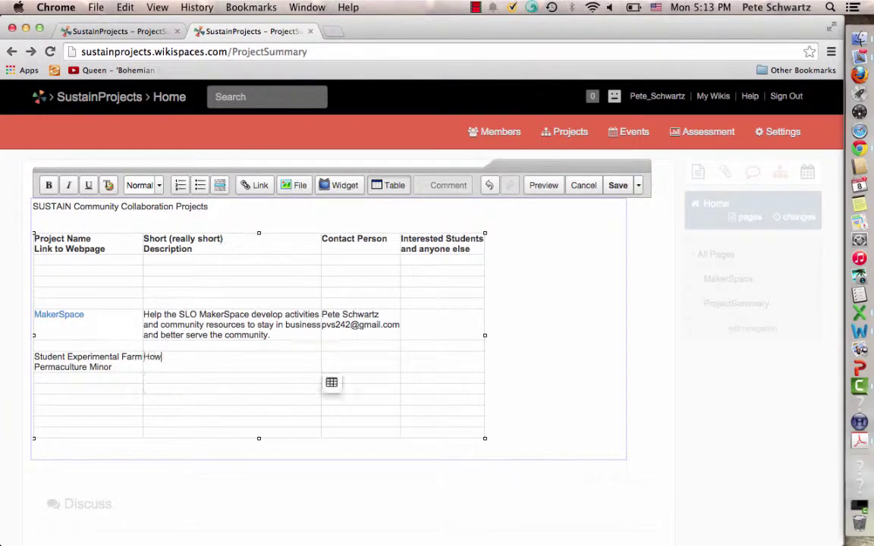
pyautogui.write(' can we support activities at the')
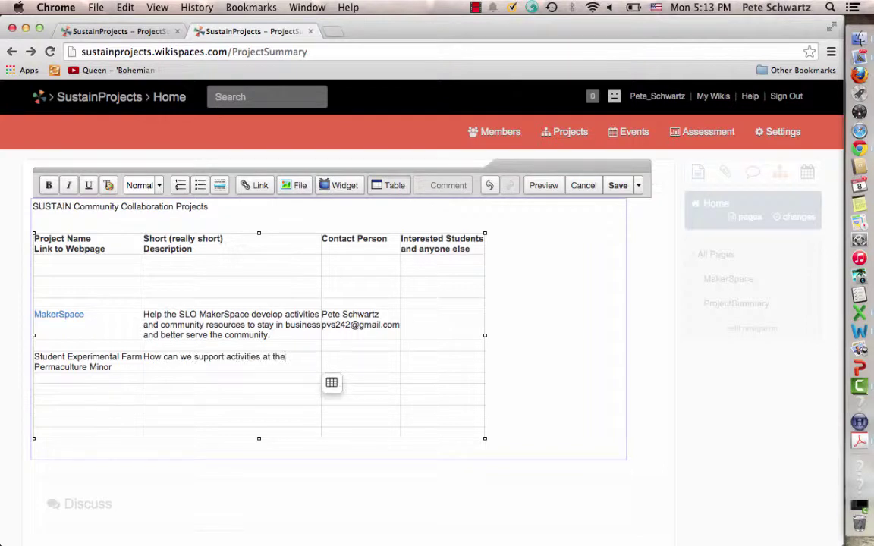
pyautogui.write(' SECE')
pyautogui.click(343, 358)
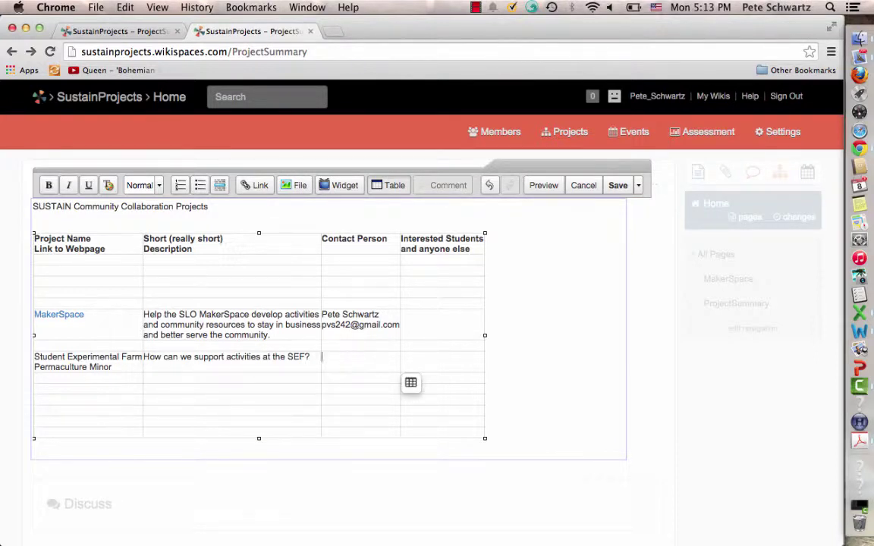
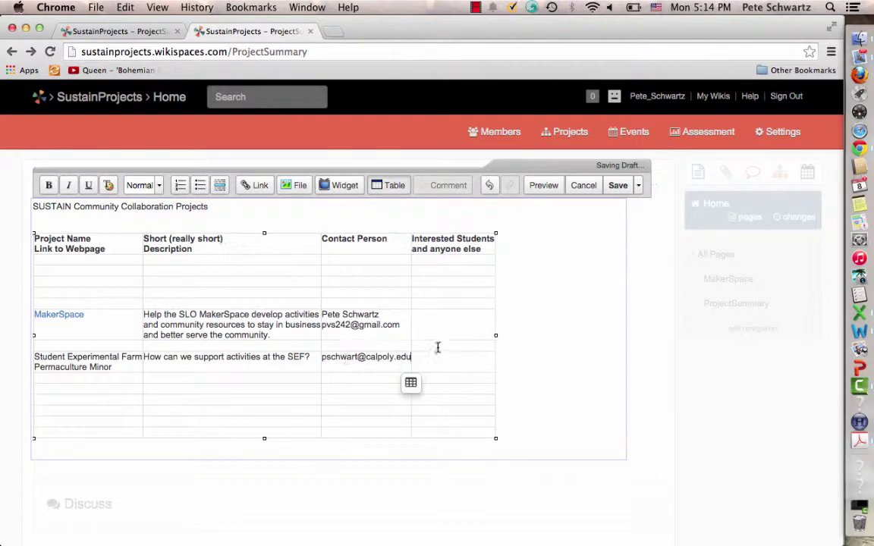
pyautogui.click(433, 359)
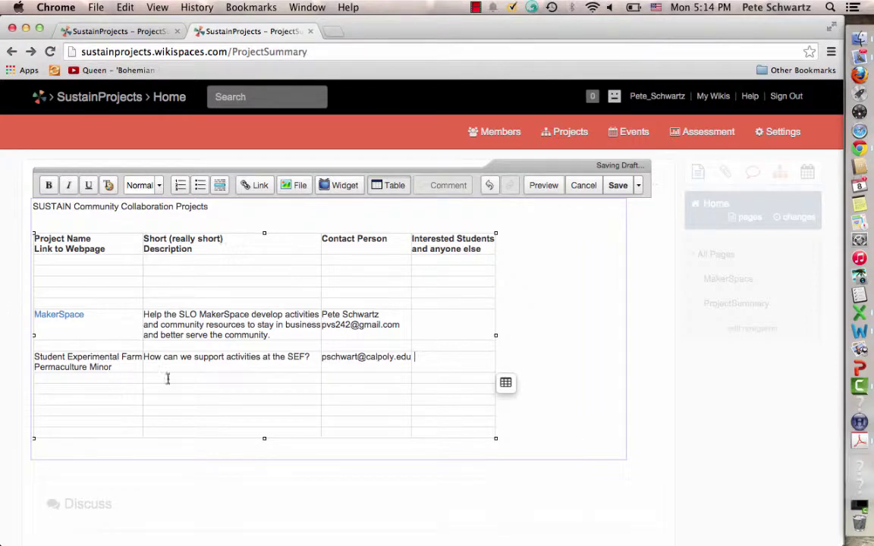
pyautogui.click(615, 188)
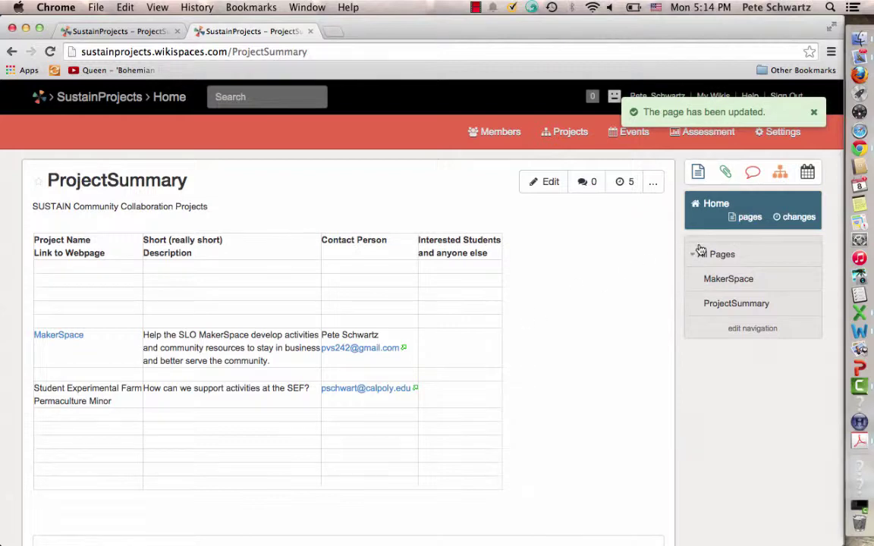
# Check the new row in ProjectSummary, then open the Add Page dialog
pyautogui.click(698, 177)
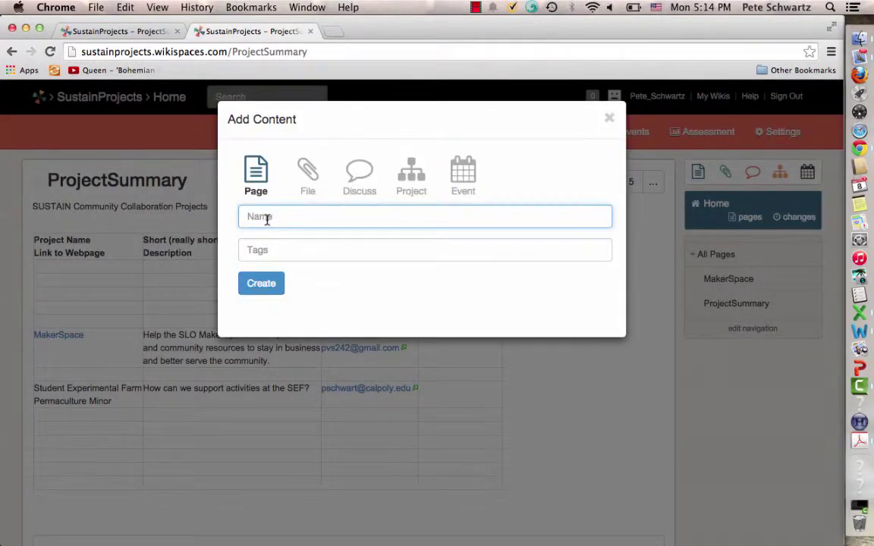
# Create a new page named 'Permaculture'
pyautogui.write('Permaculture')
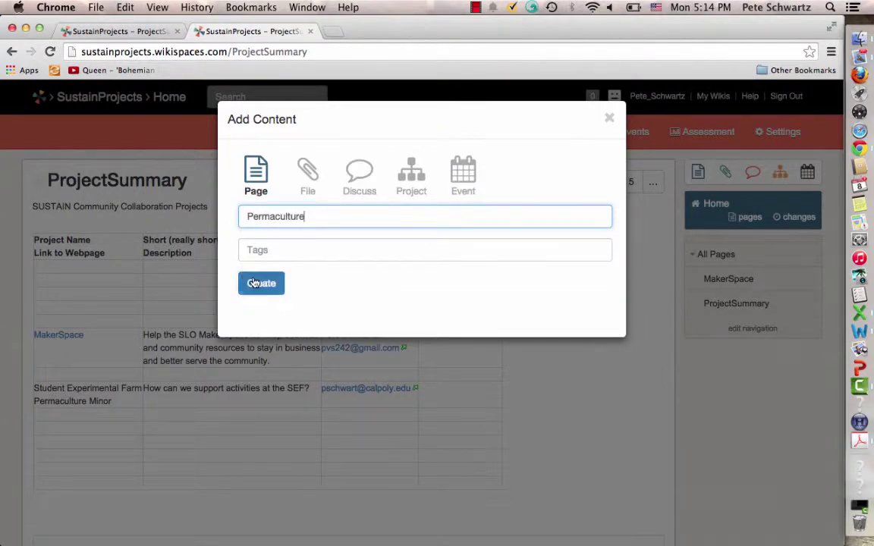
pyautogui.click(256, 284)
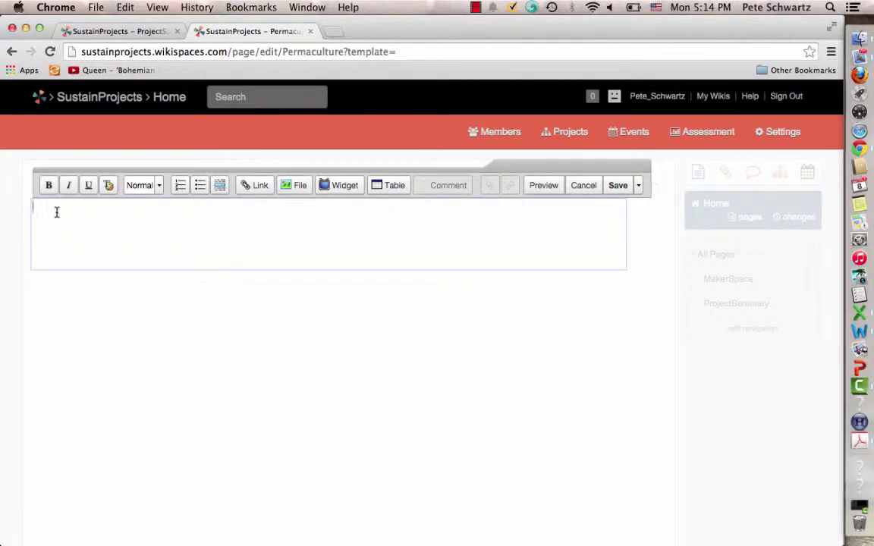
# Enter the description 'We are interested in supporting permaculture activities at Cal Poly…' and save it
pyautogui.write('We are interested in su')
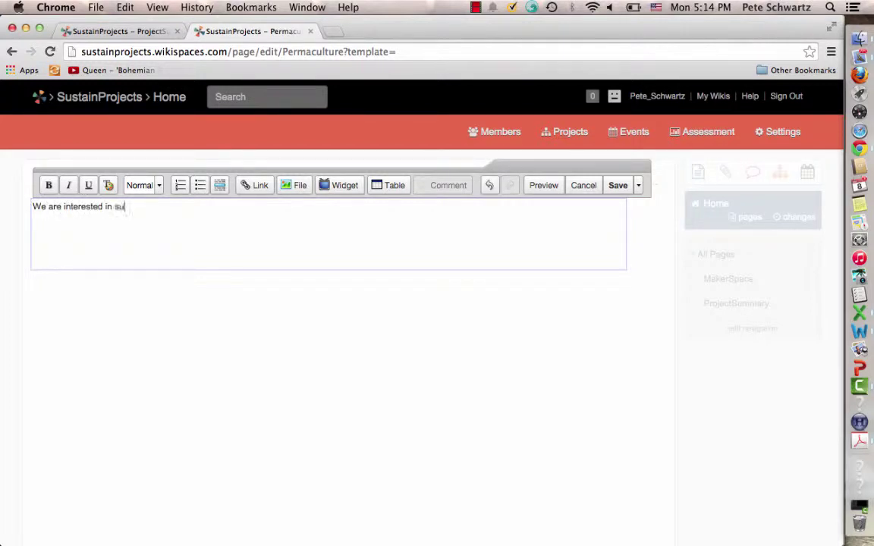
pyautogui.write('pporting permaculture act')
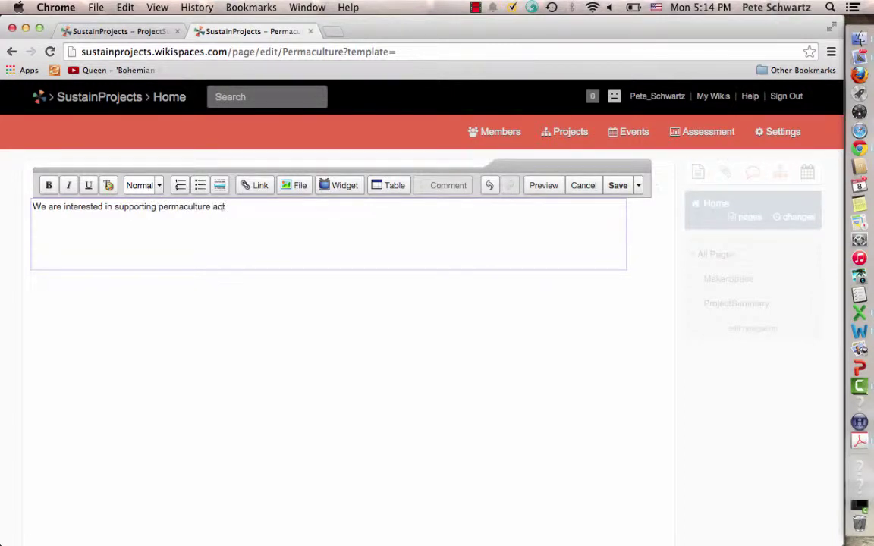
pyautogui.write('ivities at Cal Poly and in the sou')
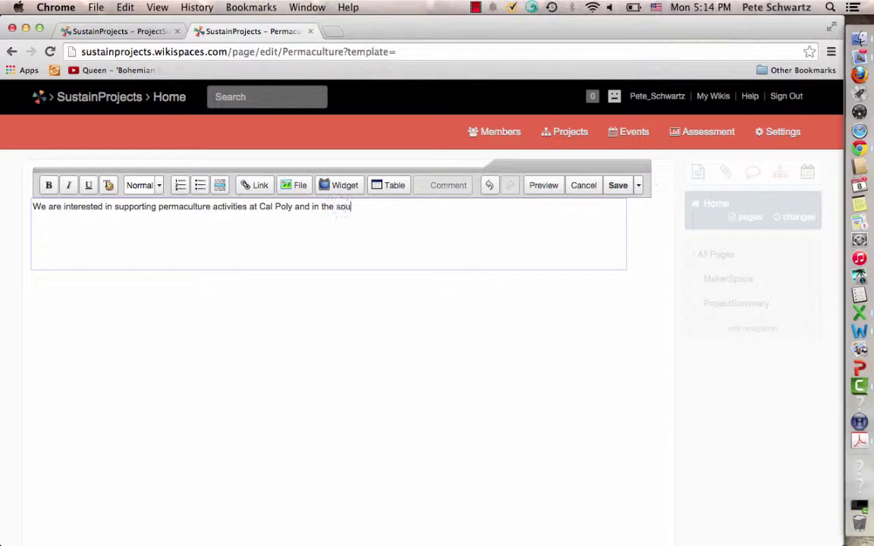
pyautogui.press('BackSpace')
pyautogui.press('BackSpace')
pyautogui.write('urrounding community, and introducing')
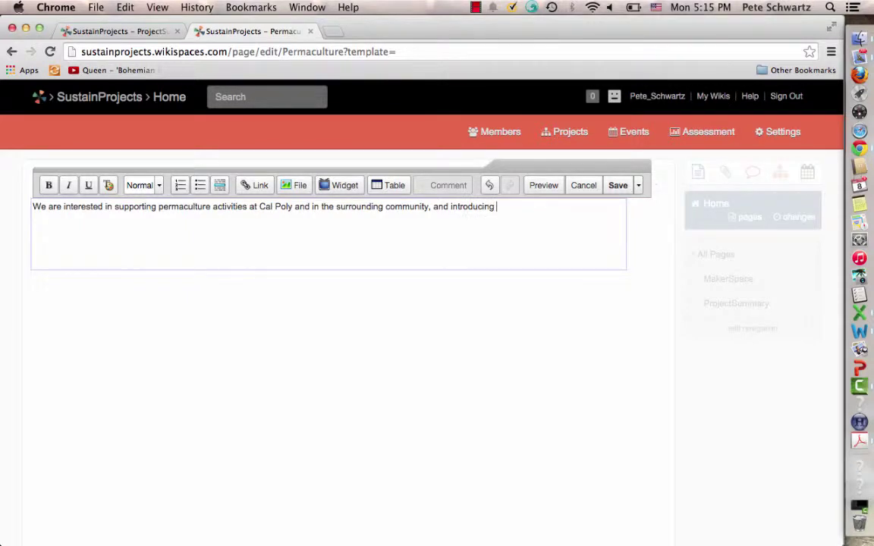
pyautogui.write(' a permaculture minor at Cal Poly')
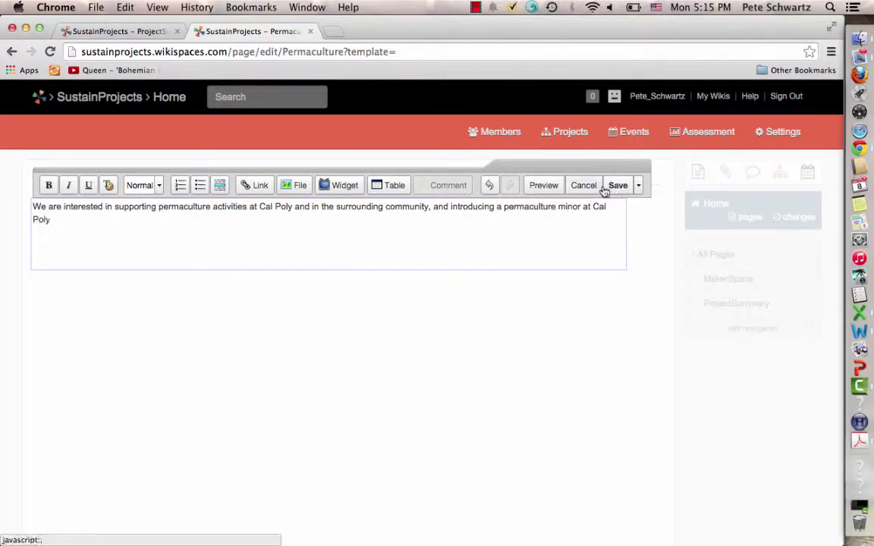
pyautogui.click(619, 187)
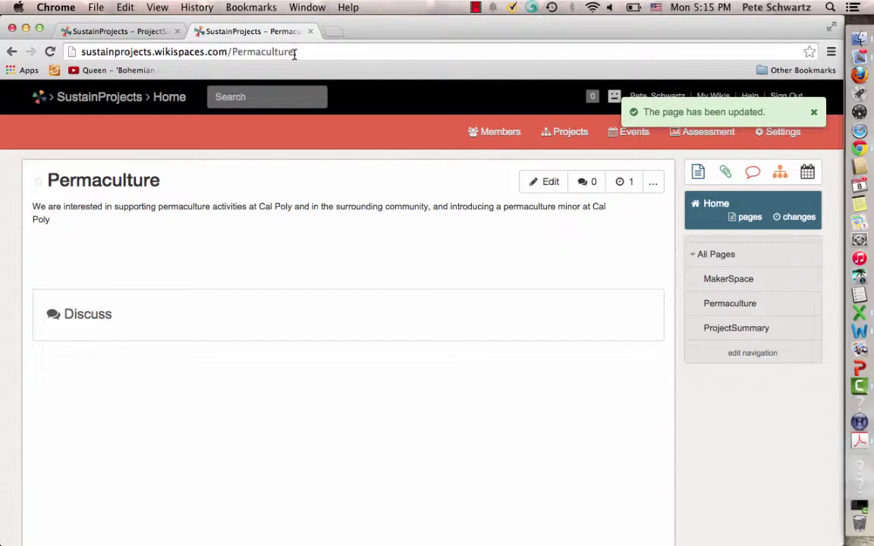
# Copy the Permaculture page's URL from the address bar and go back to ProjectSummary
pyautogui.moveTo(296, 50); pyautogui.dragTo(82, 48)
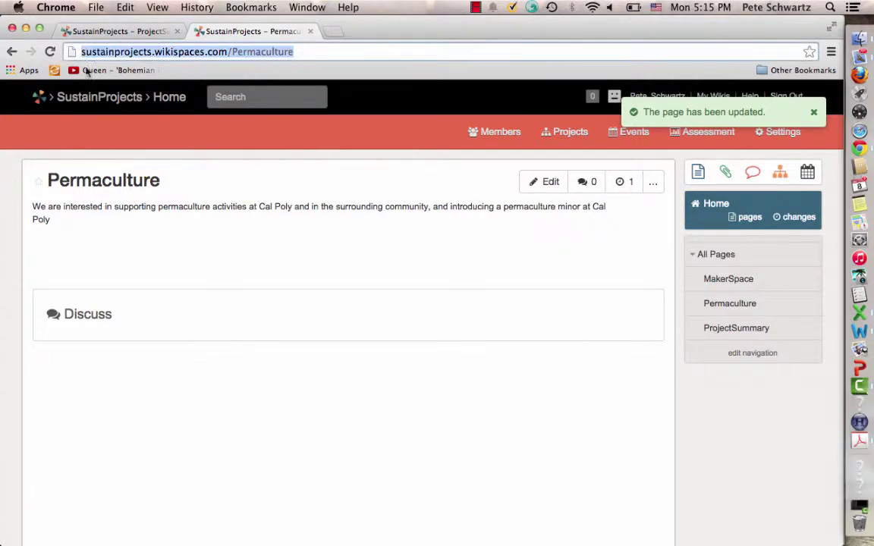
pyautogui.press('super+c')
pyautogui.click(11, 52)
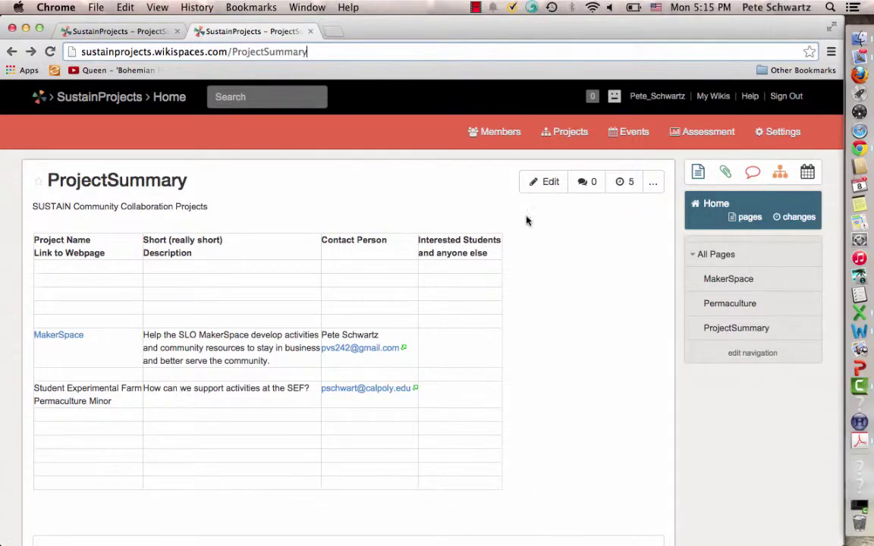
# Link 'Student Experimental Farm / Permaculture Minor' to the copied Permaculture URL, opening in a new window
pyautogui.click(542, 183)
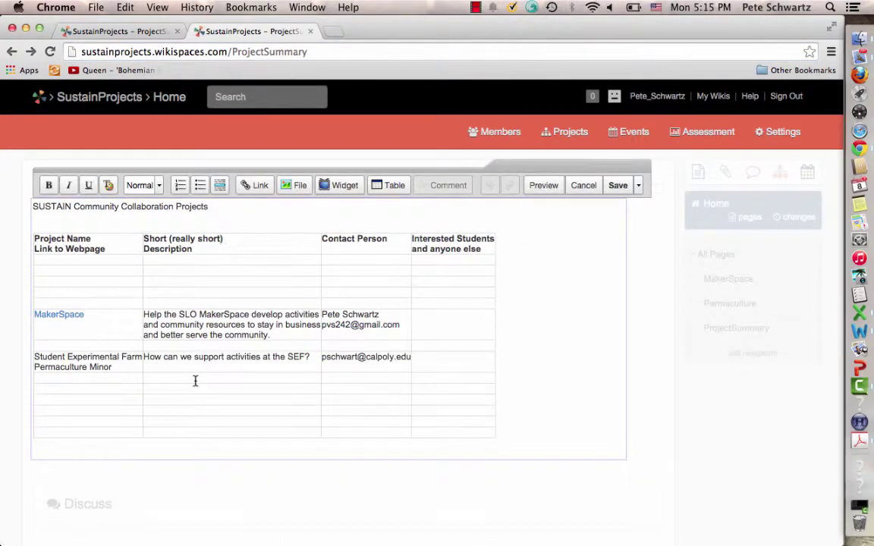
pyautogui.moveTo(114, 368); pyautogui.dragTo(42, 361)
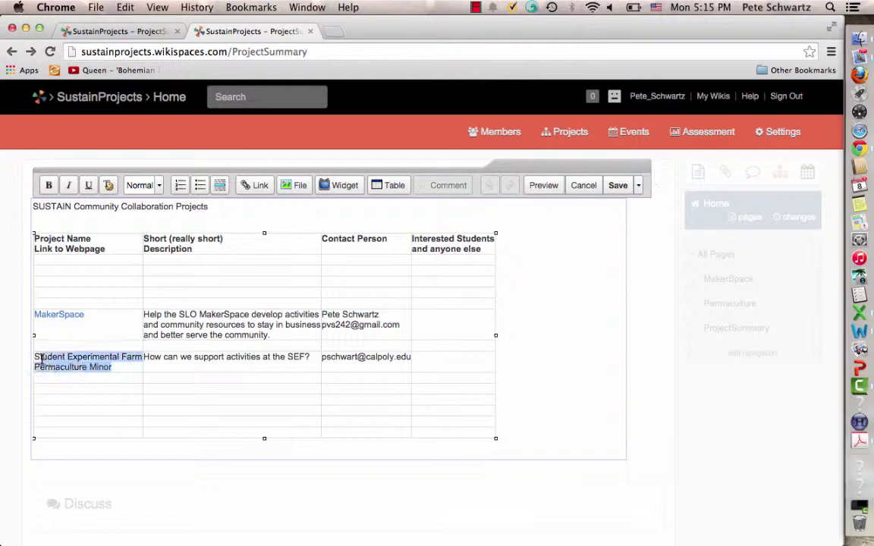
pyautogui.click(247, 186)
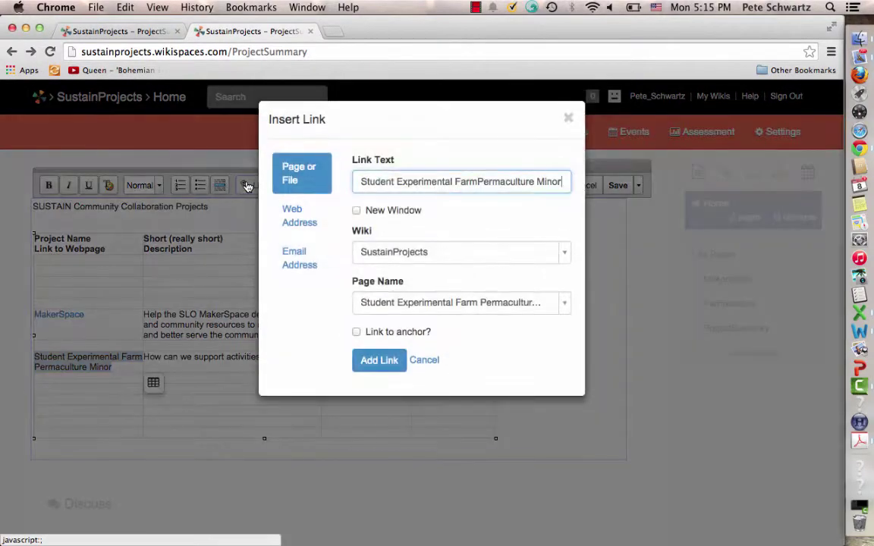
pyautogui.click(302, 219)
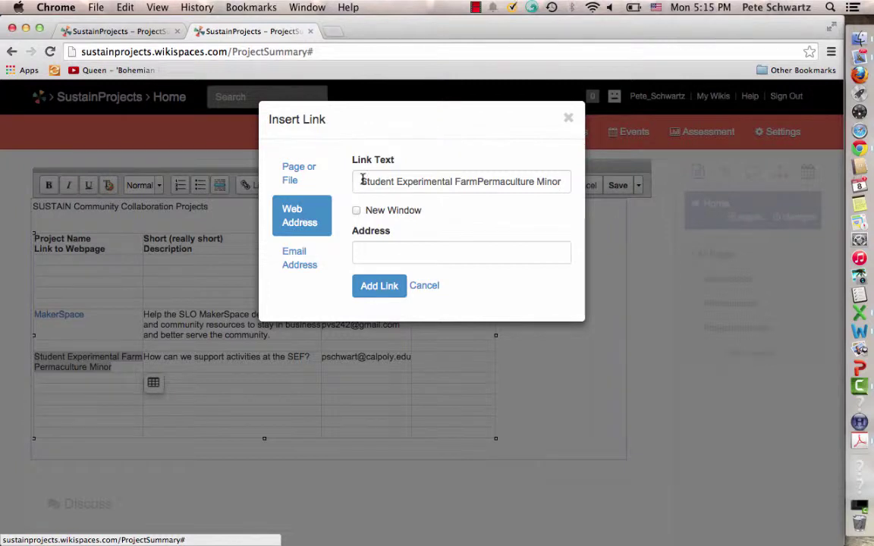
pyautogui.click(477, 182)
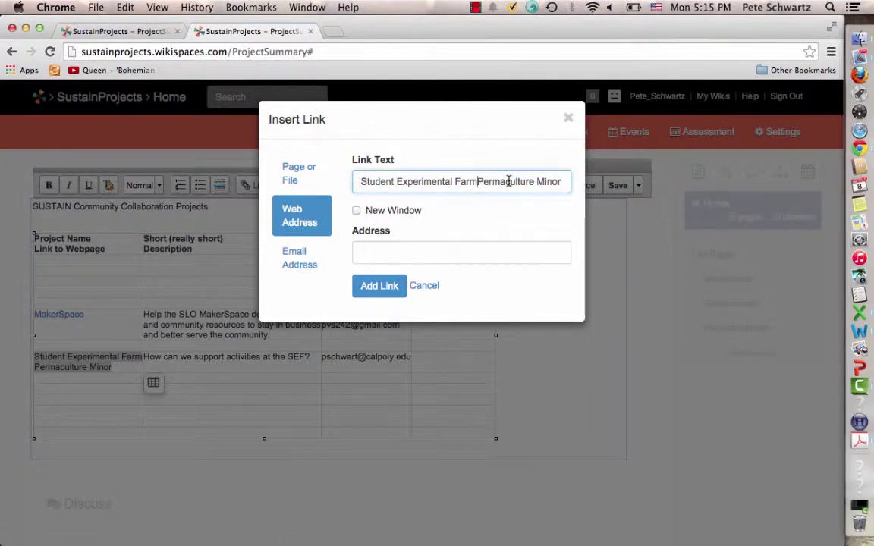
pyautogui.write('/')
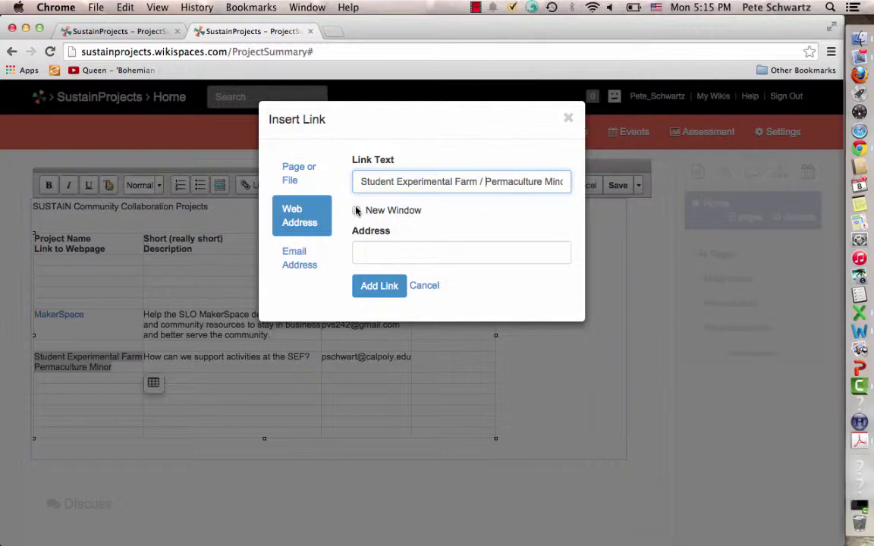
pyautogui.click(356, 210)
pyautogui.click(363, 254)
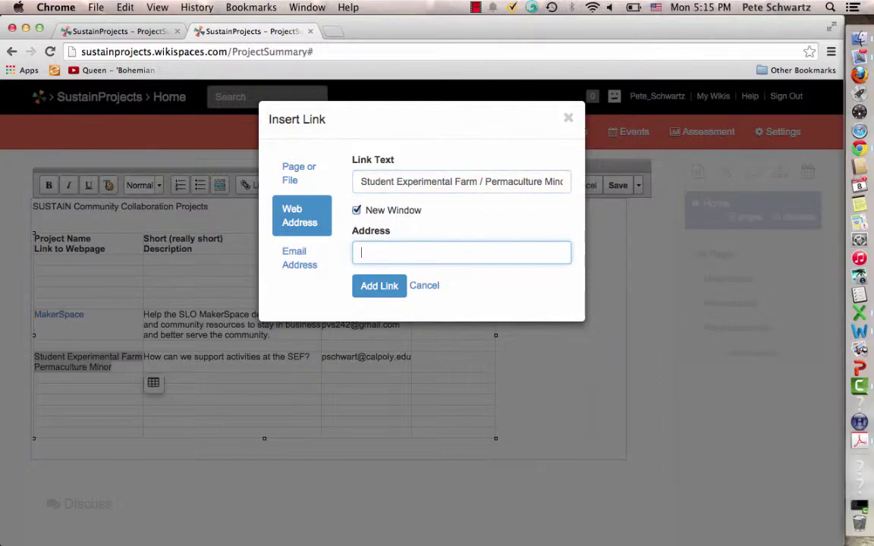
pyautogui.press('super+v')
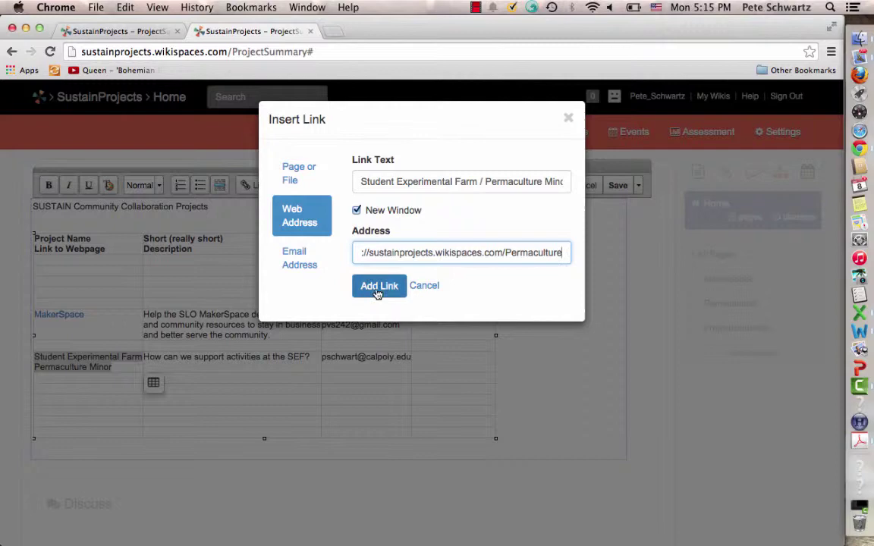
pyautogui.click(378, 291)
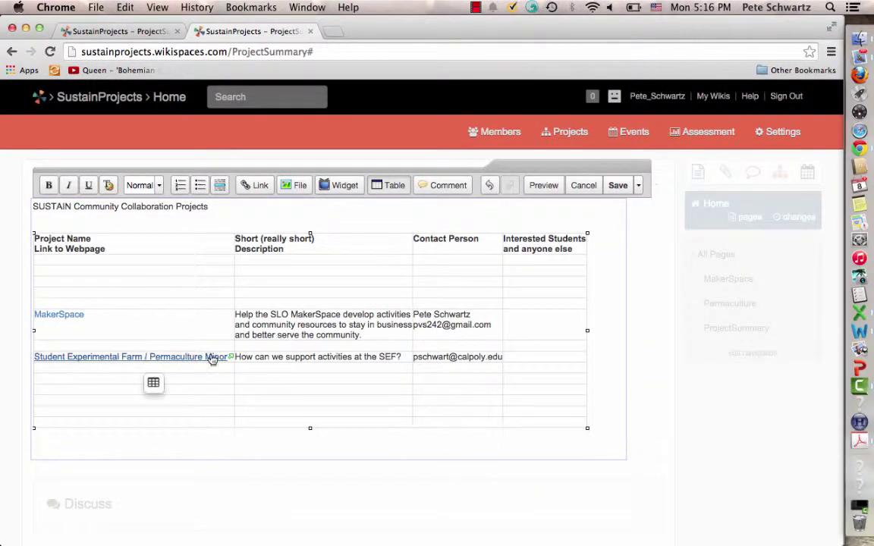
# Undo the name link, add a separate new-window 'link' to the Permaculture URL, and save
pyautogui.press('super+z')
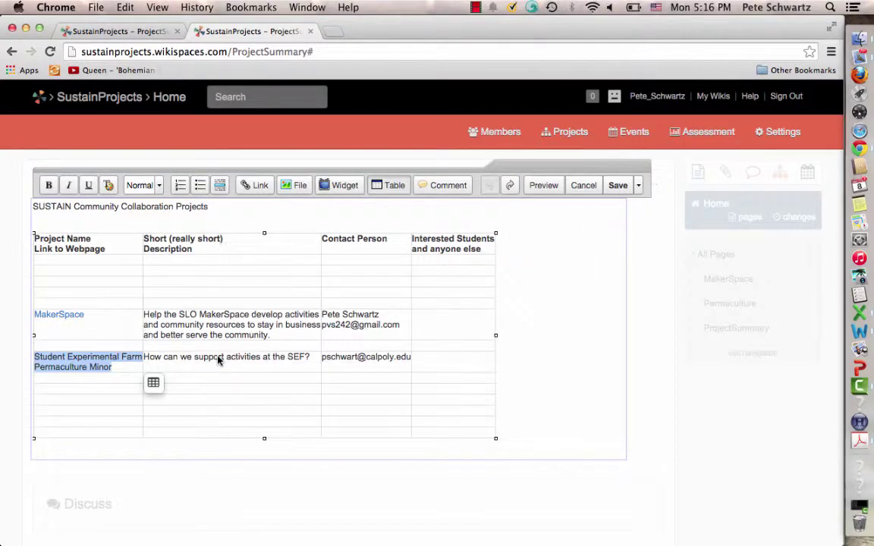
pyautogui.click(246, 188)
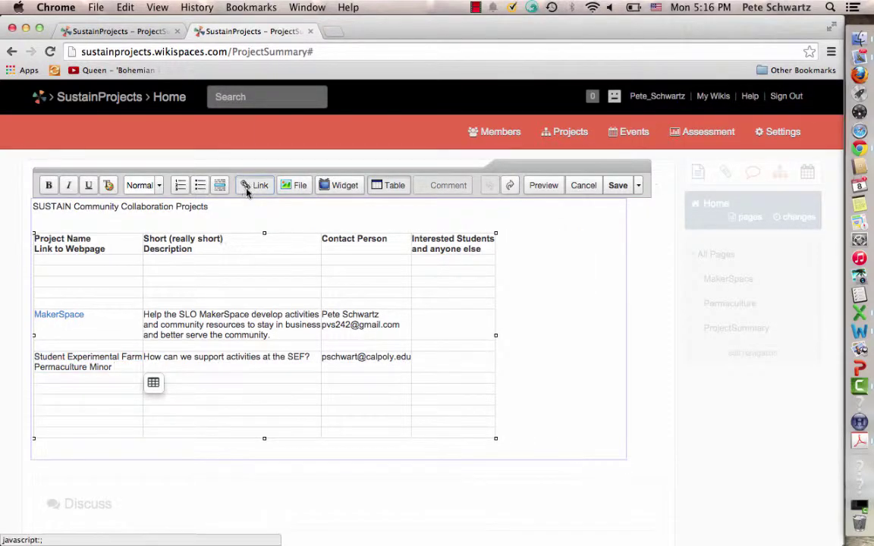
pyautogui.write('link')
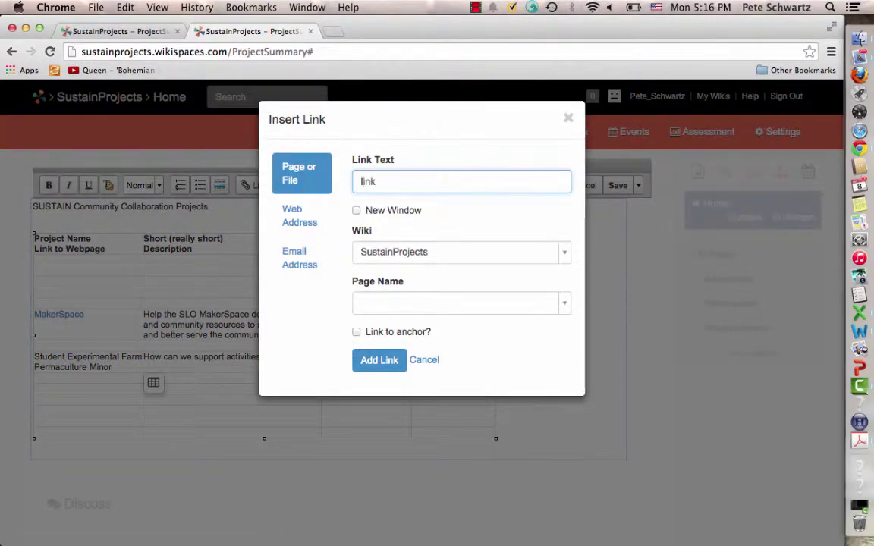
pyautogui.click(298, 217)
pyautogui.click(356, 211)
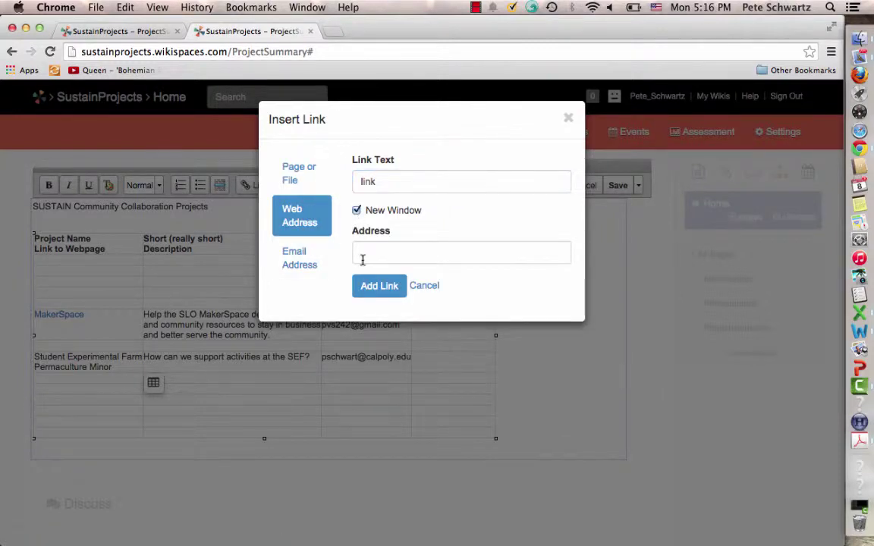
pyautogui.click(362, 255)
pyautogui.hotkey('ctrl', 'v')
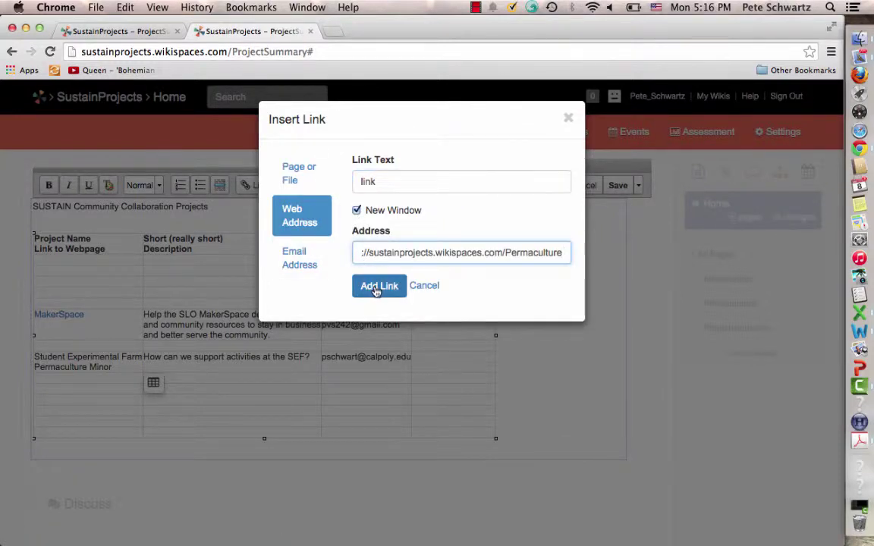
pyautogui.click(377, 286)
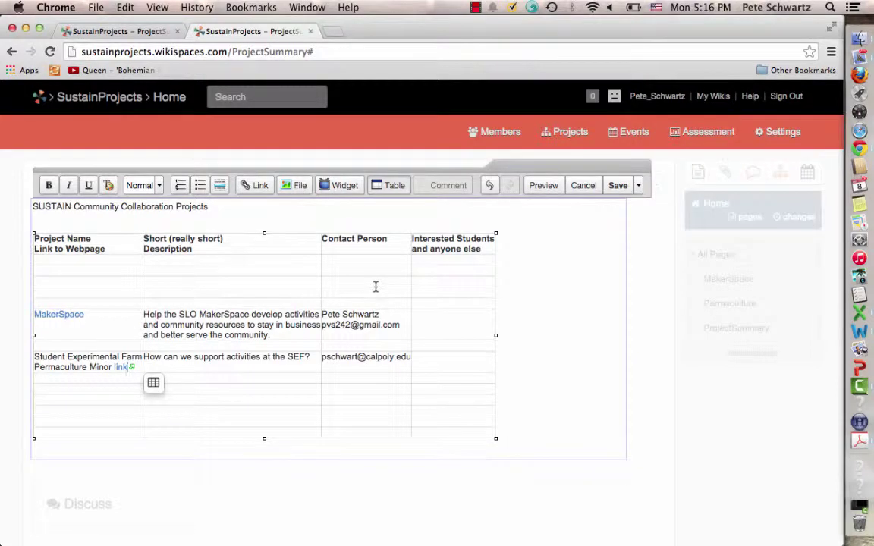
pyautogui.click(618, 188)
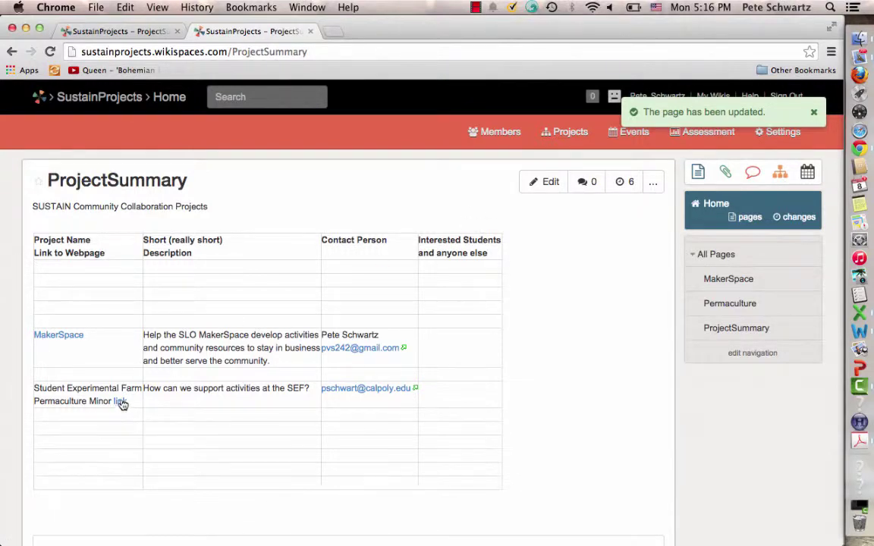
# Follow the new 'link' to the Permaculture page, enter edit mode, and close the Images and Files window
pyautogui.click(121, 403)
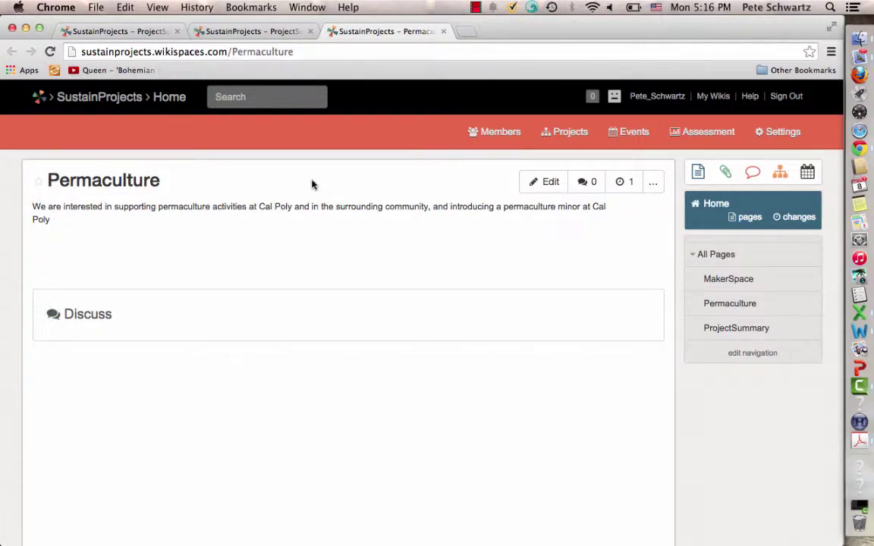
pyautogui.click(549, 185)
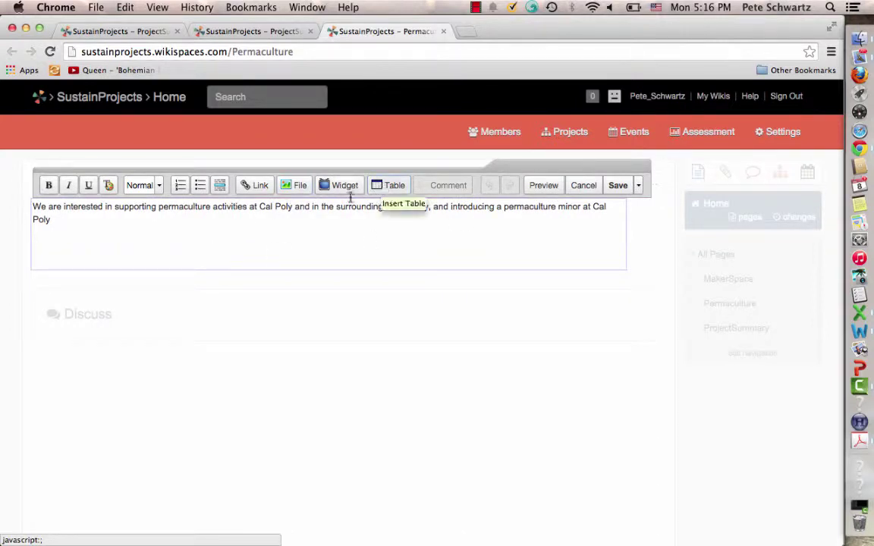
pyautogui.click(294, 190)
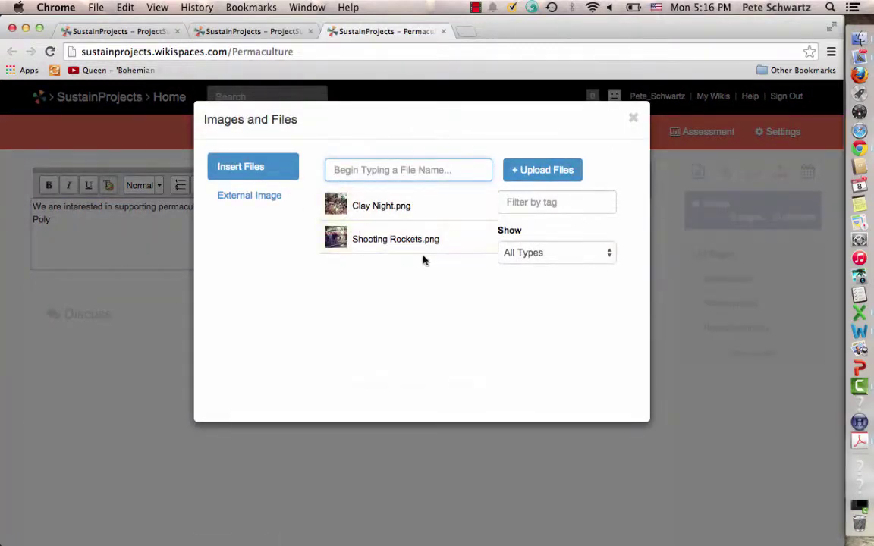
pyautogui.click(634, 120)
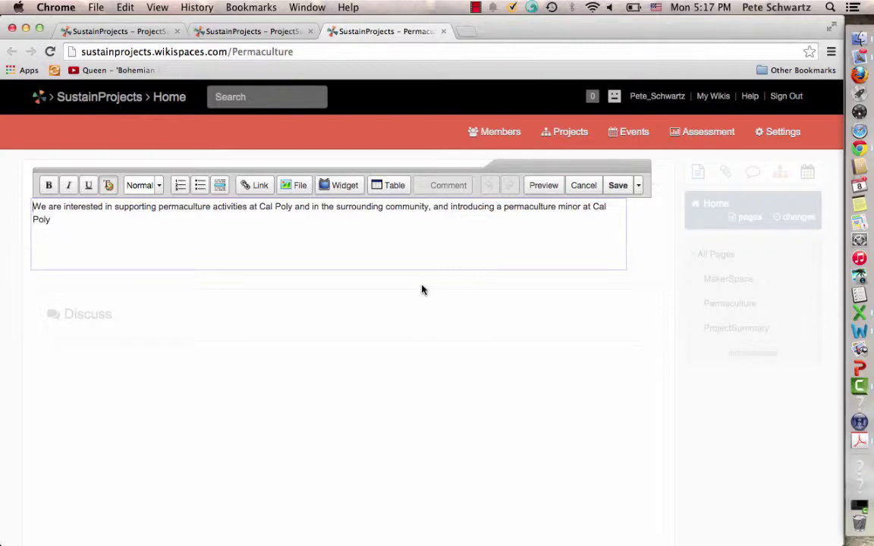
# In a new tab, act as the Cal Poly Student Experimental Farm Facebook page and select its URL
pyautogui.press('super+shift+t')
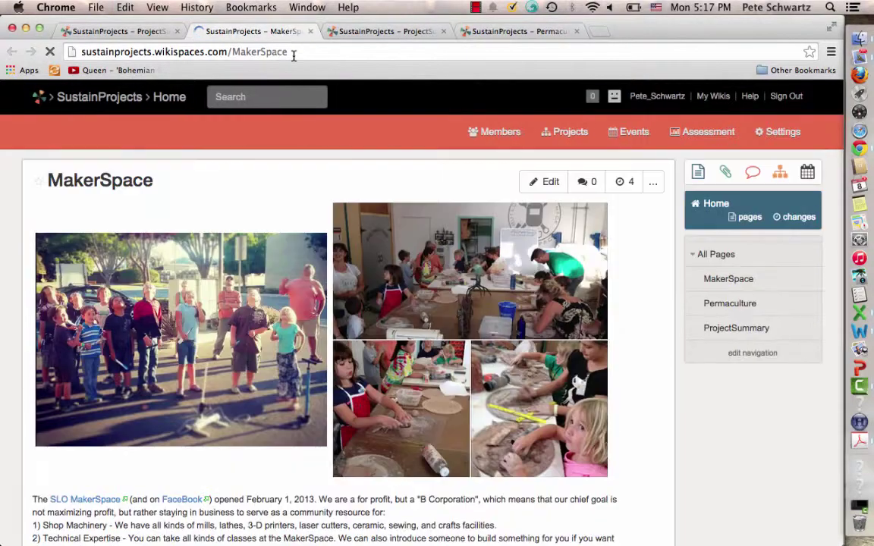
pyautogui.click(293, 52)
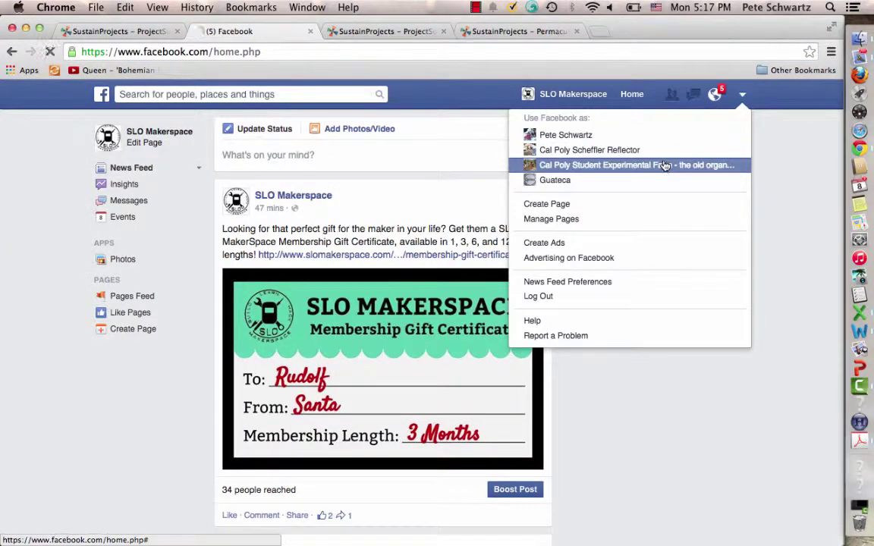
pyautogui.click(664, 165)
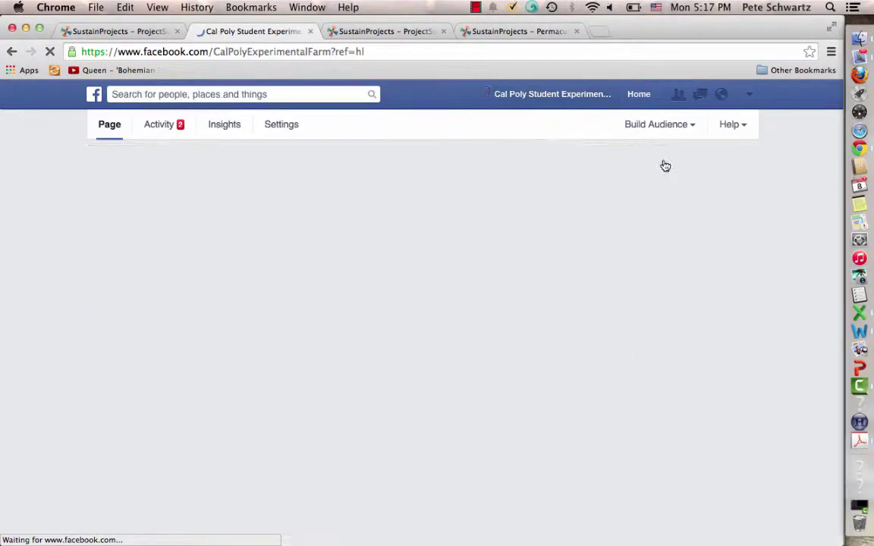
pyautogui.click(333, 52)
pyautogui.press('super+c')
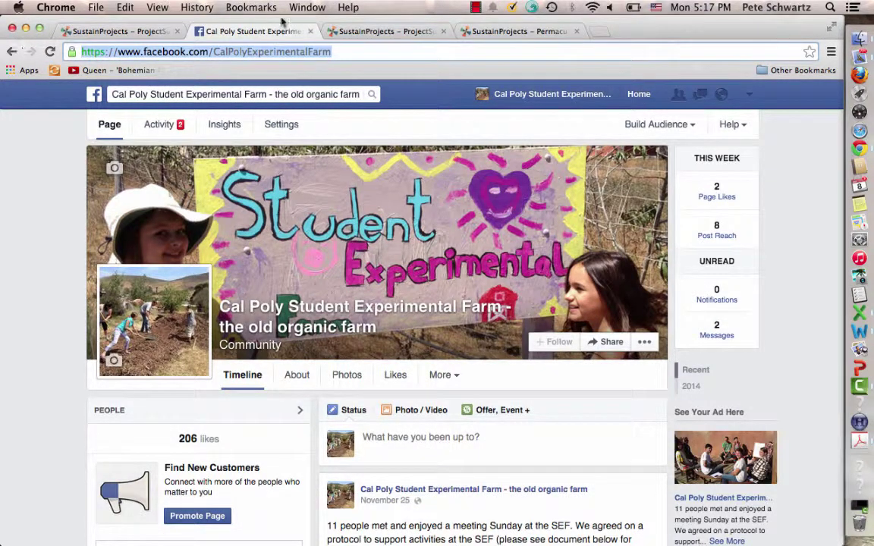
pyautogui.click(343, 34)
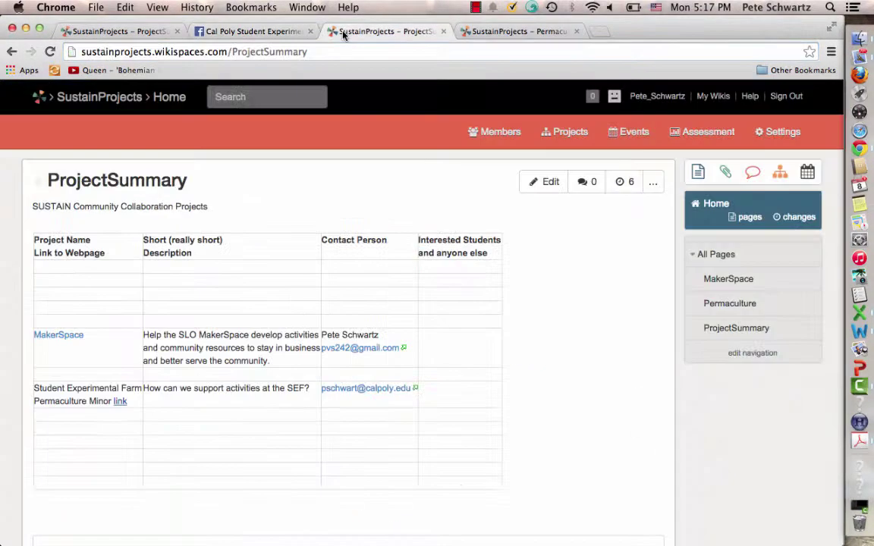
# Back in the Permaculture editor, type '(see' after Cal Poly in the description
pyautogui.click(511, 31)
pyautogui.click(294, 207)
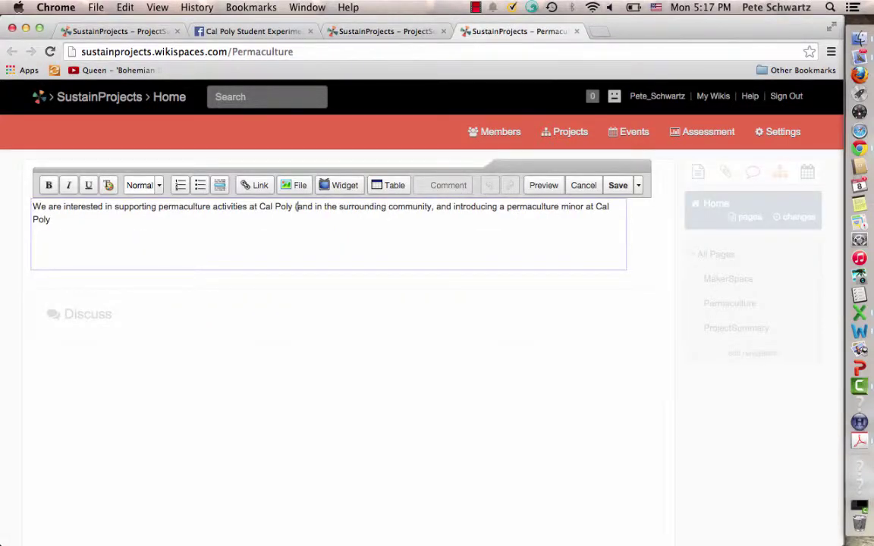
pyautogui.write('(see')
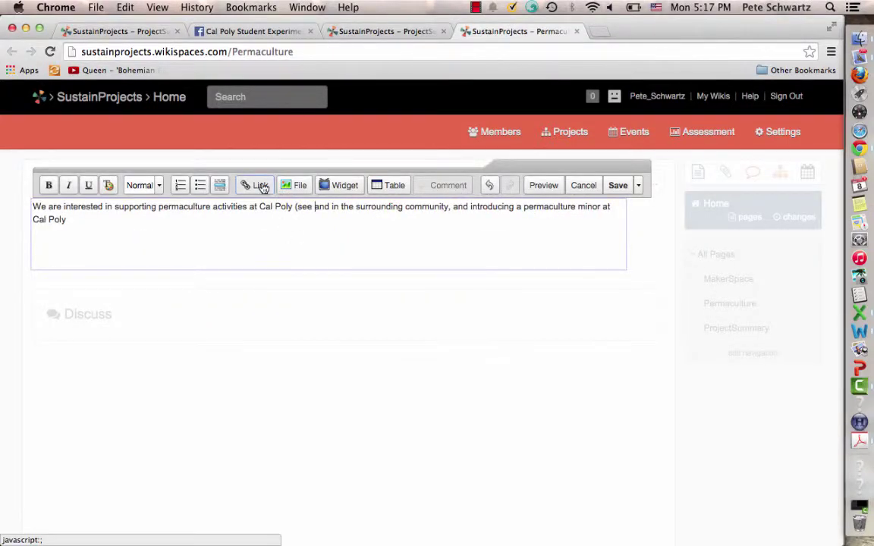
# Insert a new-window 'SEF at Cal Poly on FB' link to the farm's Facebook web address
pyautogui.click(255, 185)
pyautogui.write('SEF at Cal Poly on')
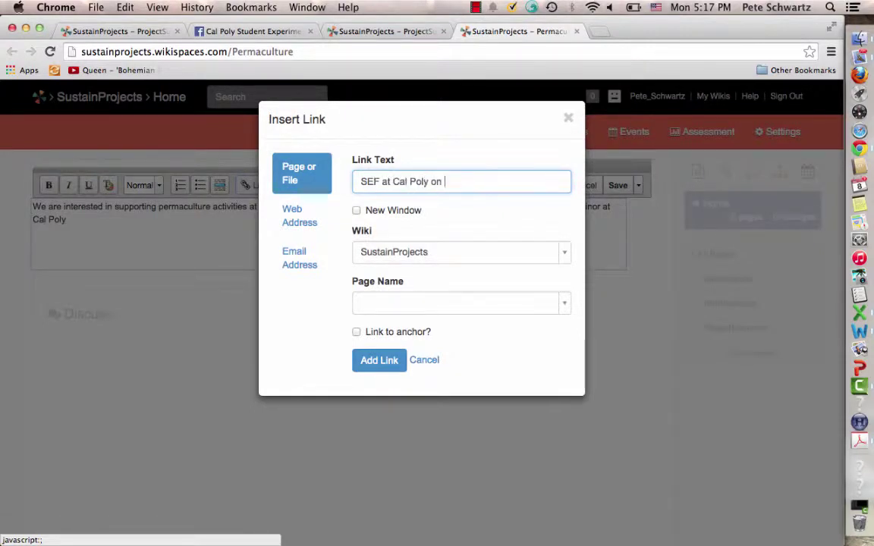
pyautogui.write('FB')
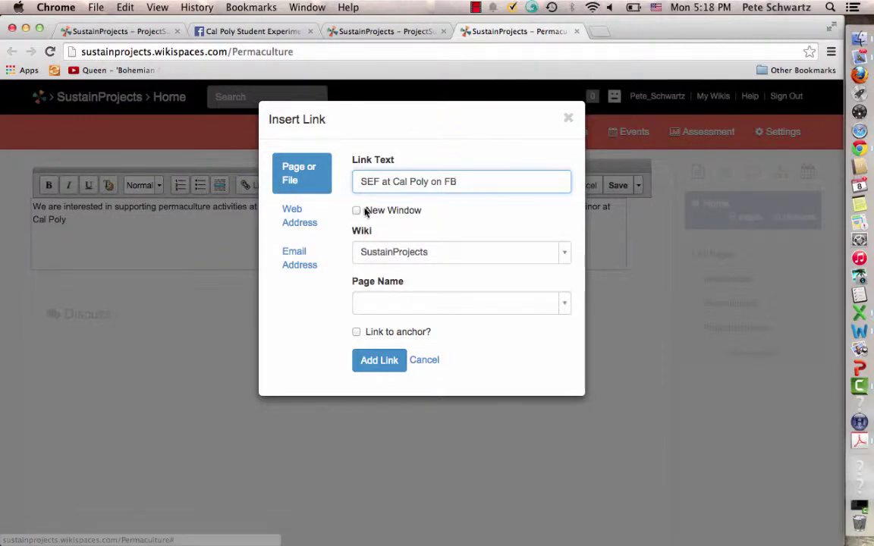
pyautogui.click(356, 211)
pyautogui.click(372, 303)
pyautogui.press('super+v')
pyautogui.press('Return')
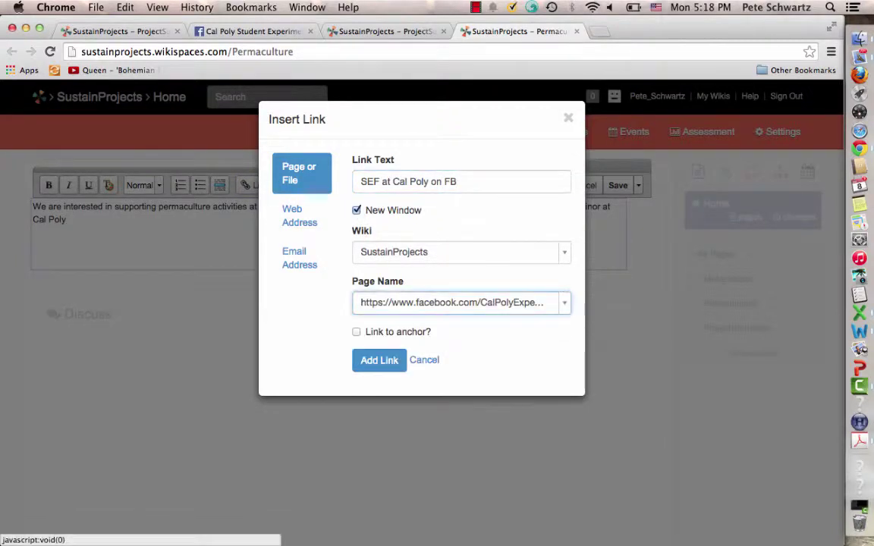
pyautogui.click(391, 366)
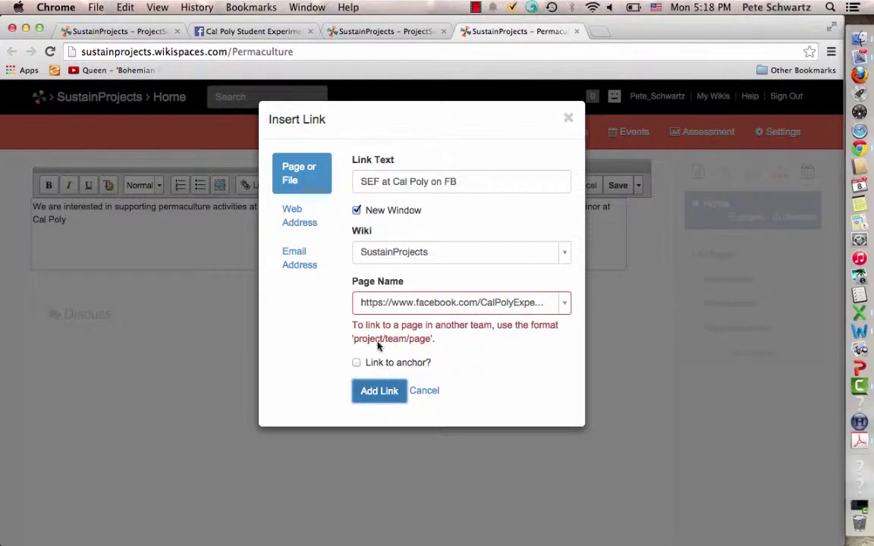
pyautogui.click(300, 215)
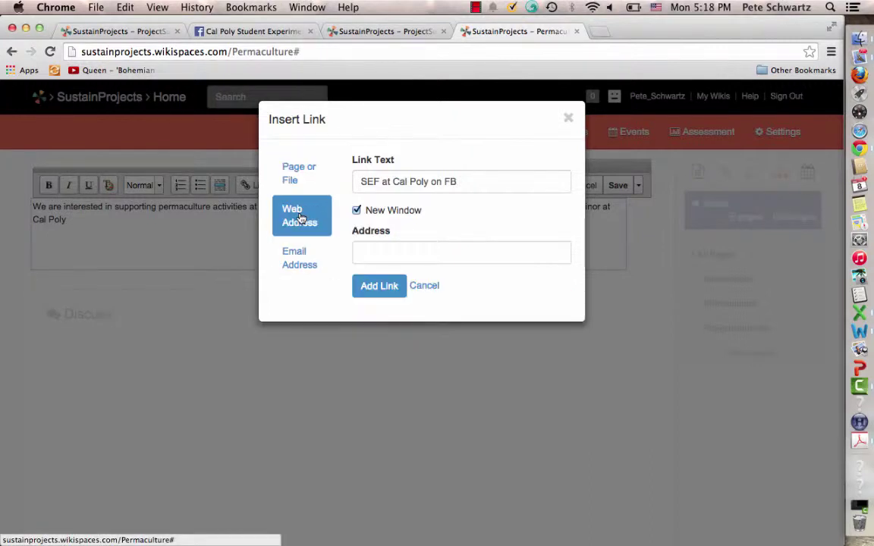
pyautogui.click(363, 249)
pyautogui.press('super+v')
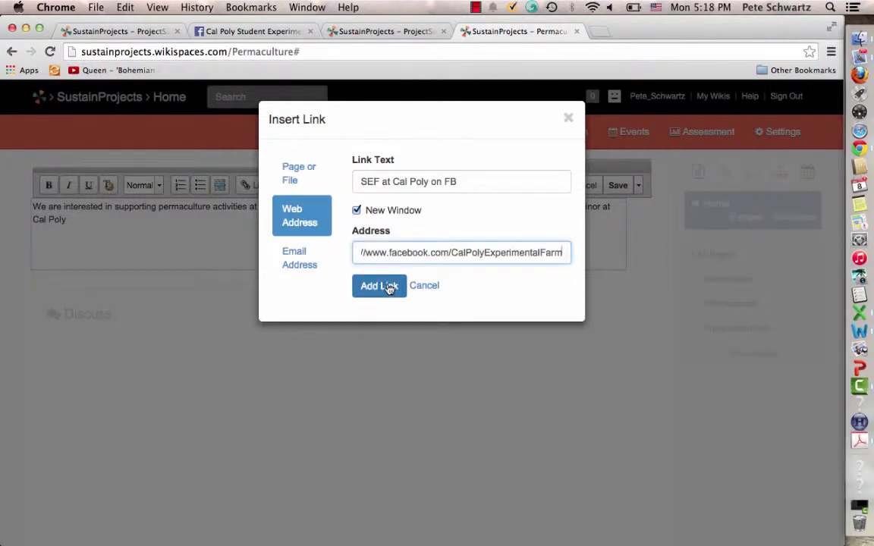
pyautogui.click(390, 287)
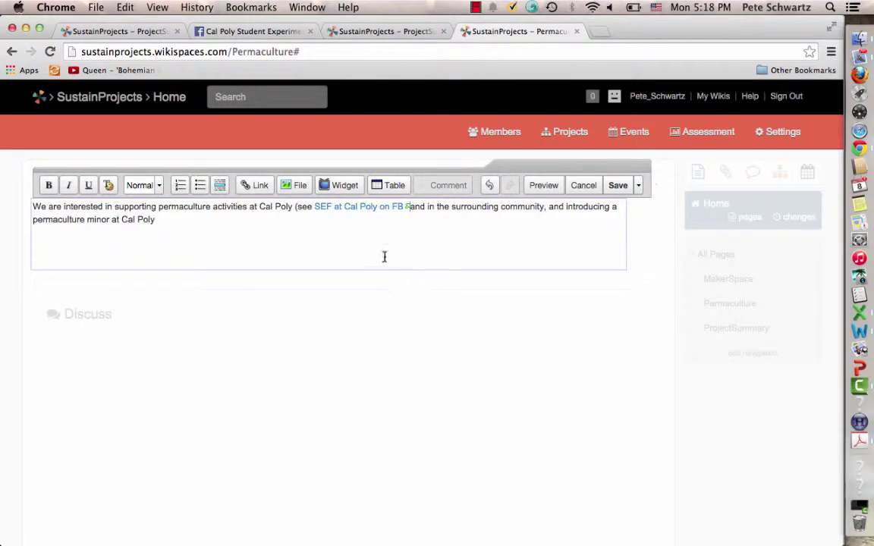
# Close the parenthesis, save the Permaculture page, and test the new Facebook link
pyautogui.write(')')
pyautogui.click(617, 185)
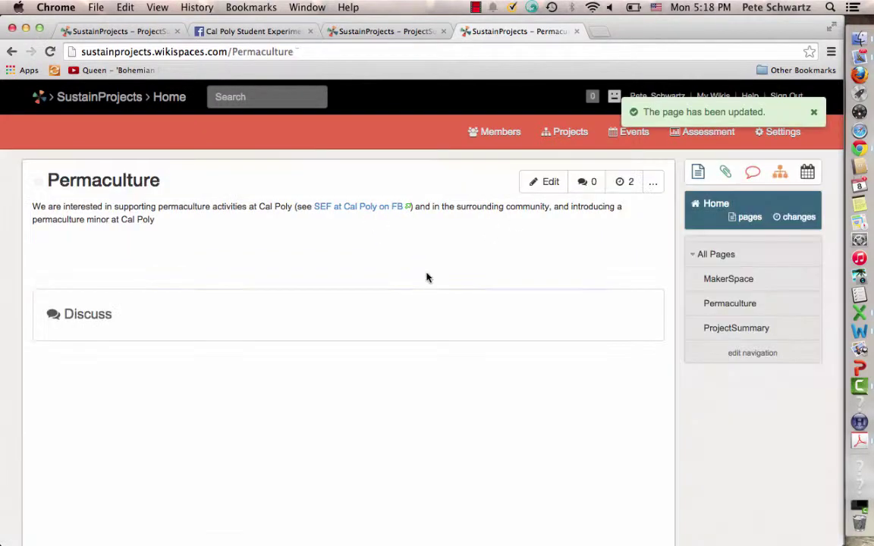
pyautogui.click(363, 207)
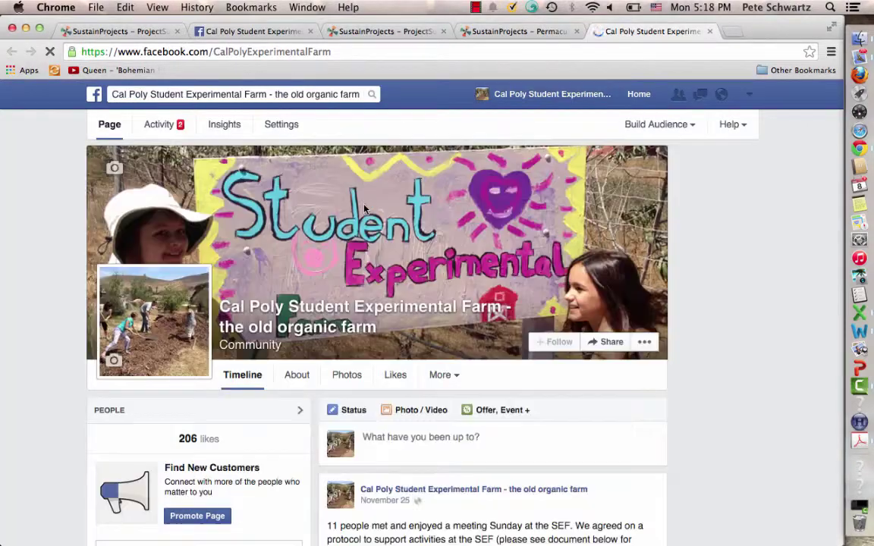
# Scroll the farm's timeline to the permaculture kids camp post and start an area screenshot
pyautogui.scroll(-3, 365, 210)
pyautogui.scroll(-10, 364, 209)
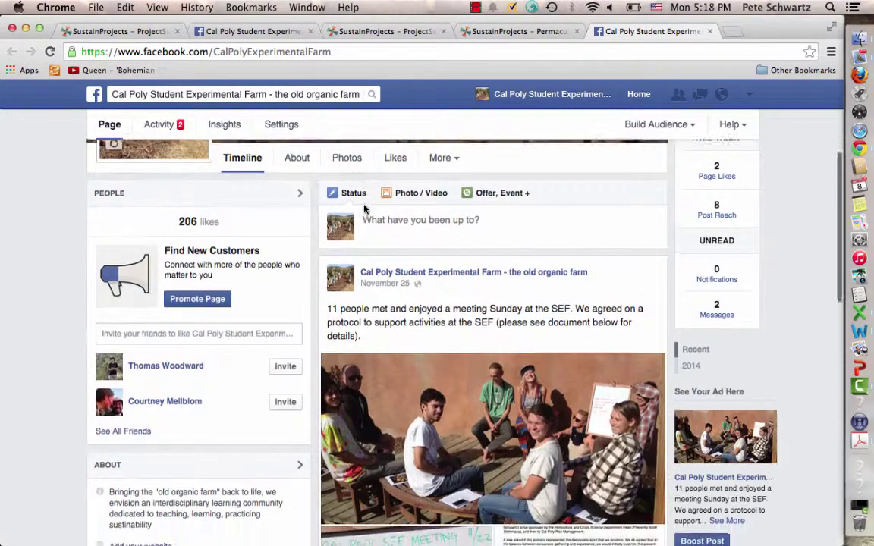
pyautogui.scroll(-5, 364, 210)
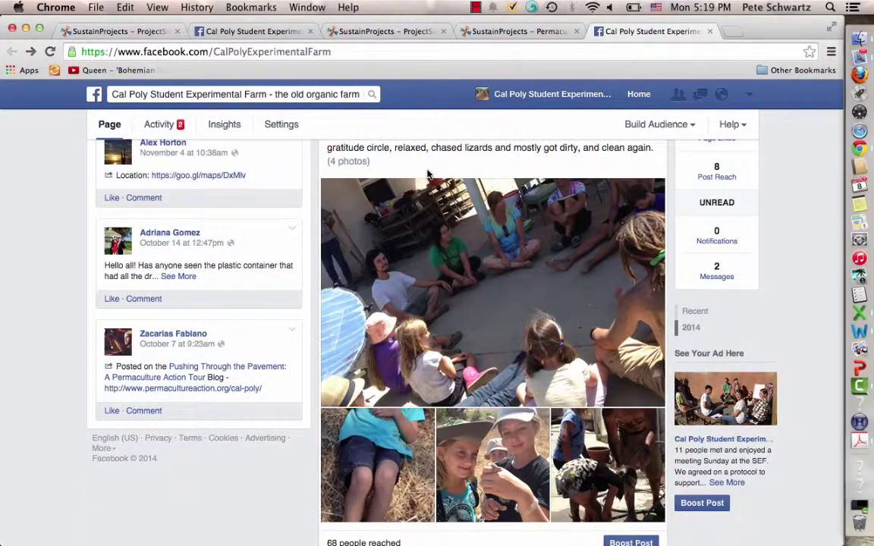
pyautogui.scroll(-8, 429, 176)
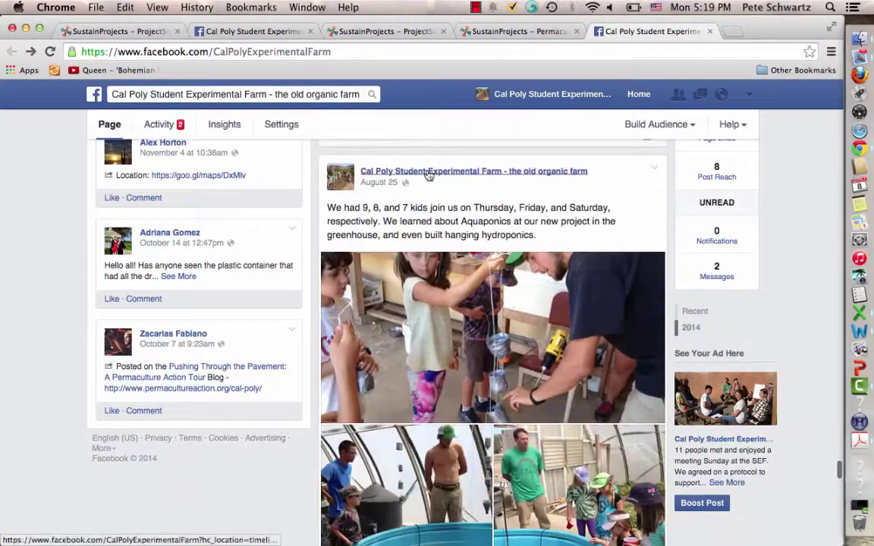
pyautogui.scroll(-18, 429, 176)
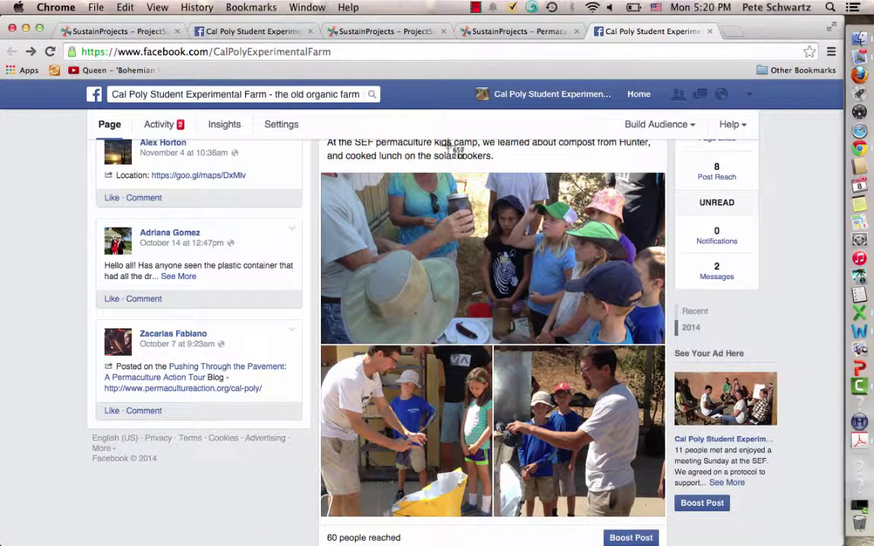
pyautogui.press('super+shift+4')
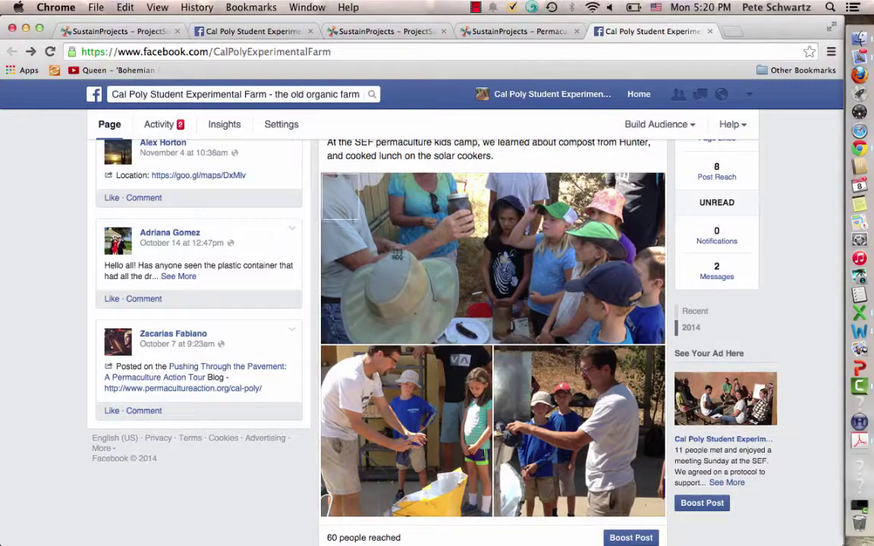
# Capture the camp photo collage and rename the new desktop screenshot to a short name
pyautogui.moveTo(322, 174); pyautogui.dragTo(664, 516)
pyautogui.press('F11')
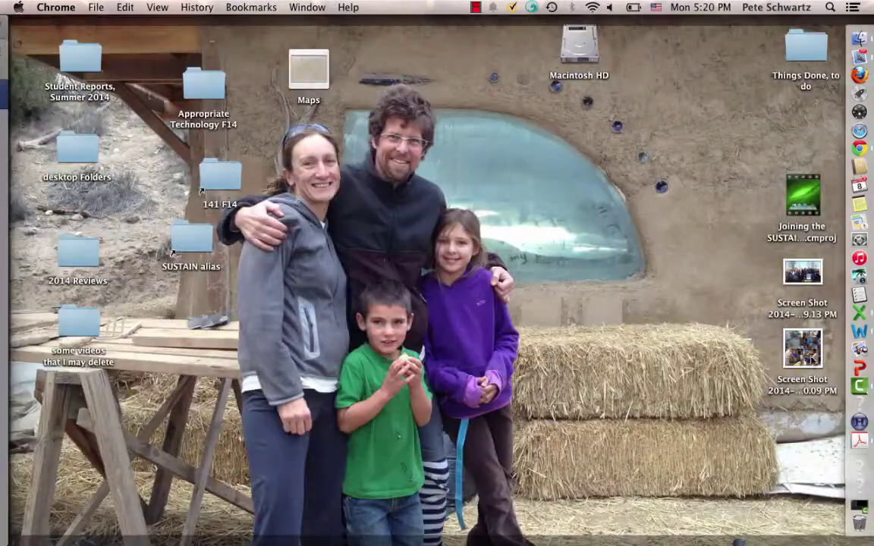
pyautogui.click(798, 389)
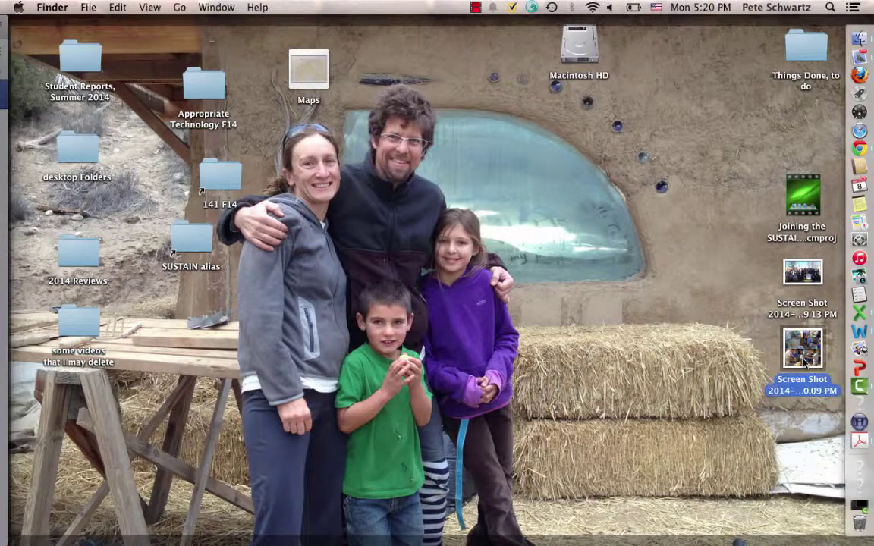
pyautogui.press('Return')
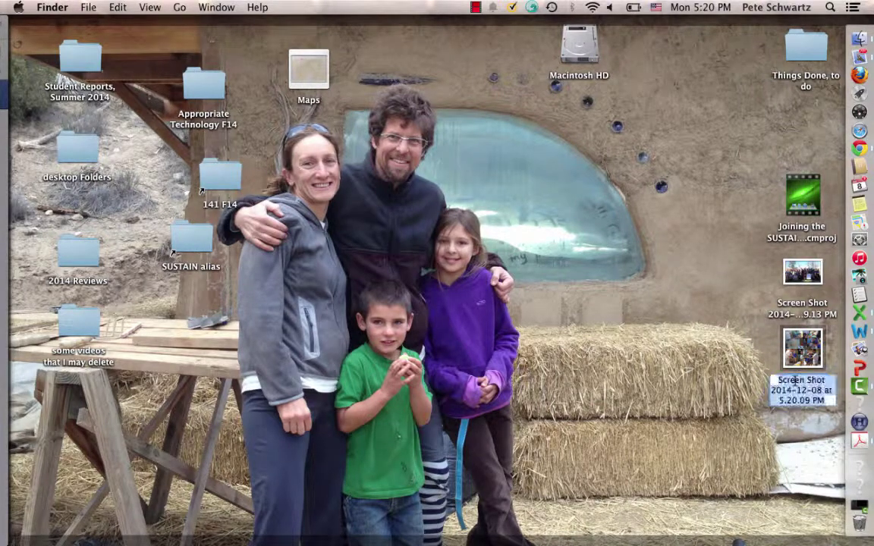
pyautogui.write('compost')
pyautogui.press('Return')
pyautogui.press('F11')
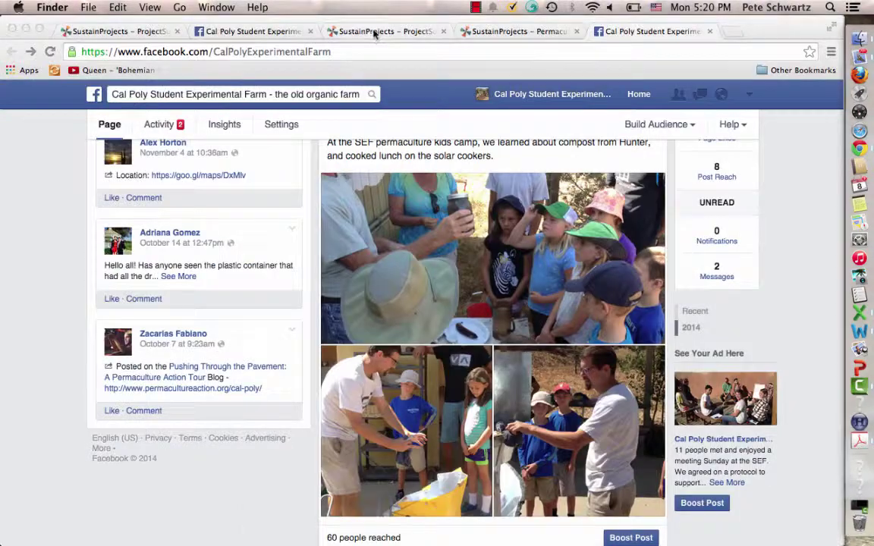
# Upload Permcamp.png from the desktop through the Permaculture page's file upload panel
pyautogui.click(512, 32)
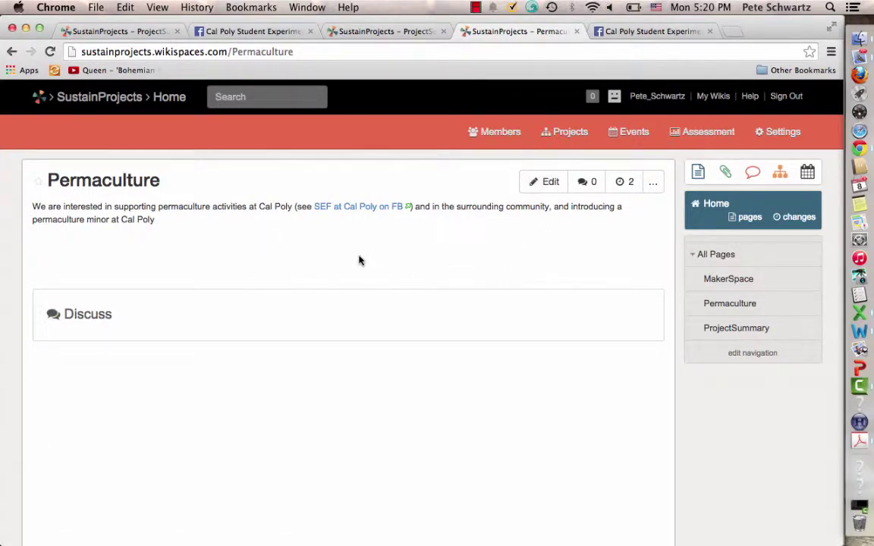
pyautogui.click(723, 175)
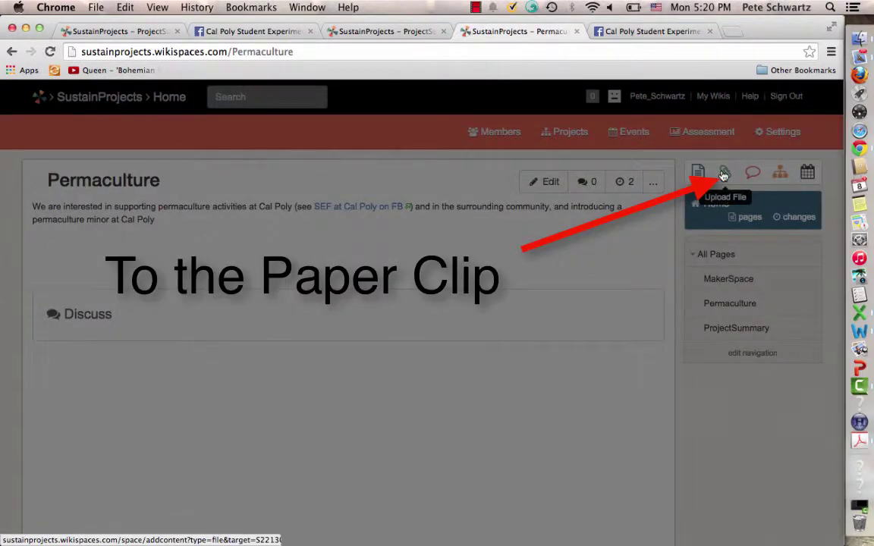
pyautogui.press('F11')
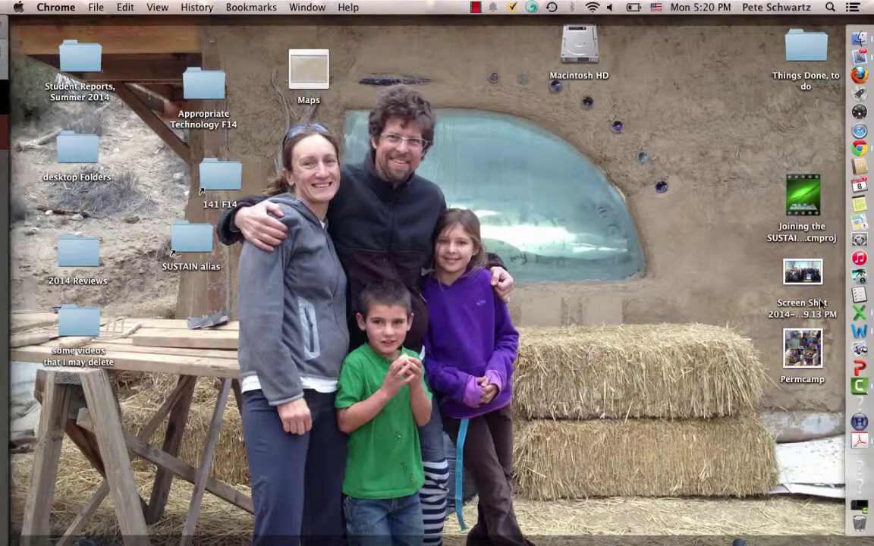
pyautogui.moveTo(803, 354); pyautogui.dragTo(434, 326)
pyautogui.press('F11')
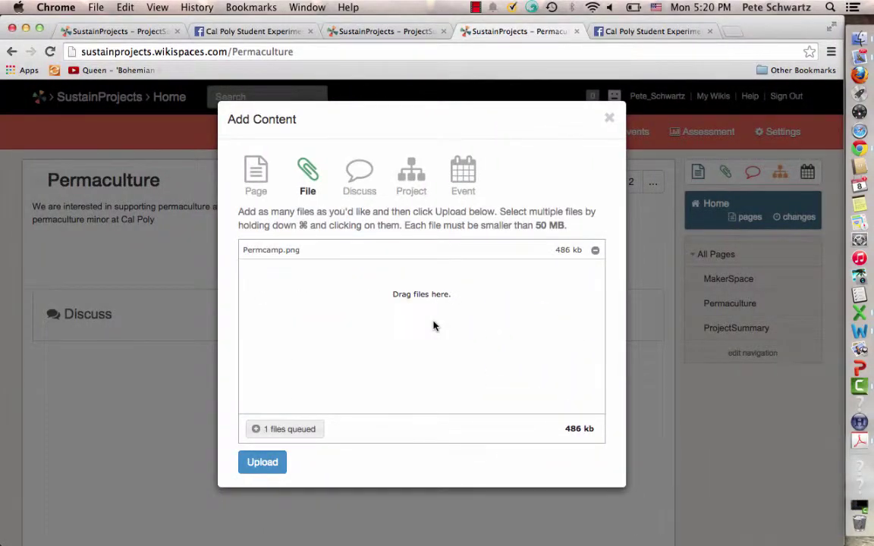
pyautogui.click(262, 470)
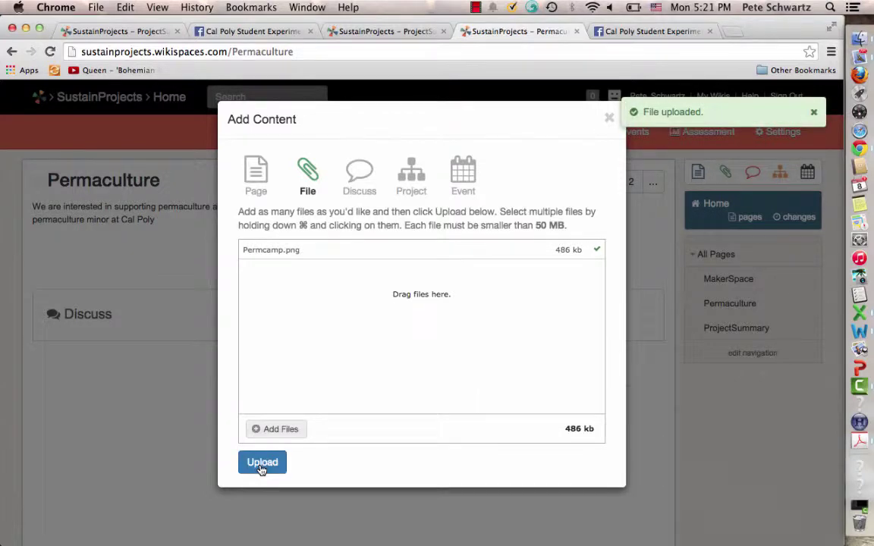
pyautogui.click(814, 114)
# Insert the wiki image Permcamp.png into the Permaculture page in edit mode
pyautogui.click(609, 118)
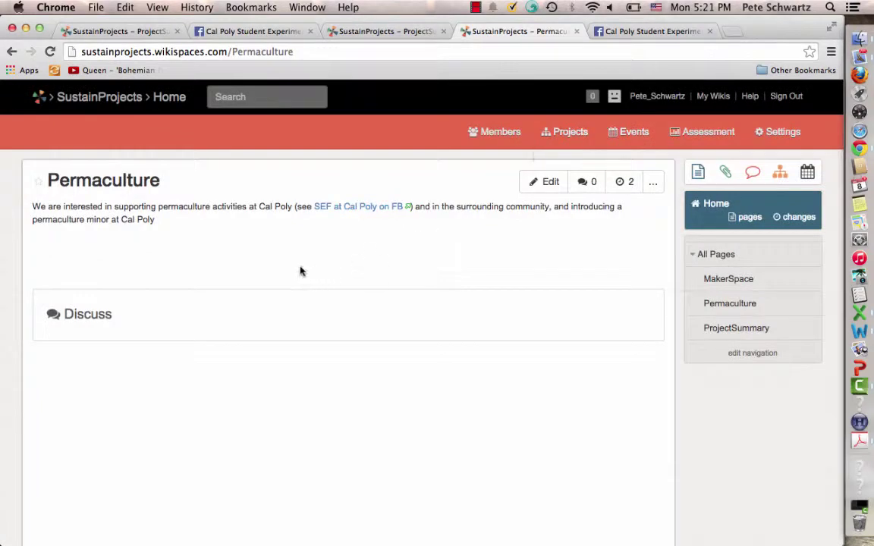
pyautogui.click(546, 182)
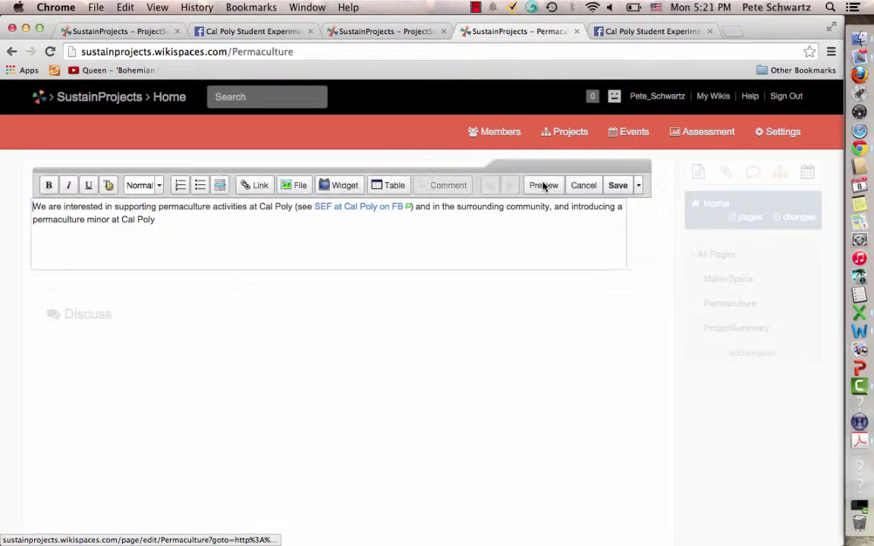
pyautogui.click(294, 186)
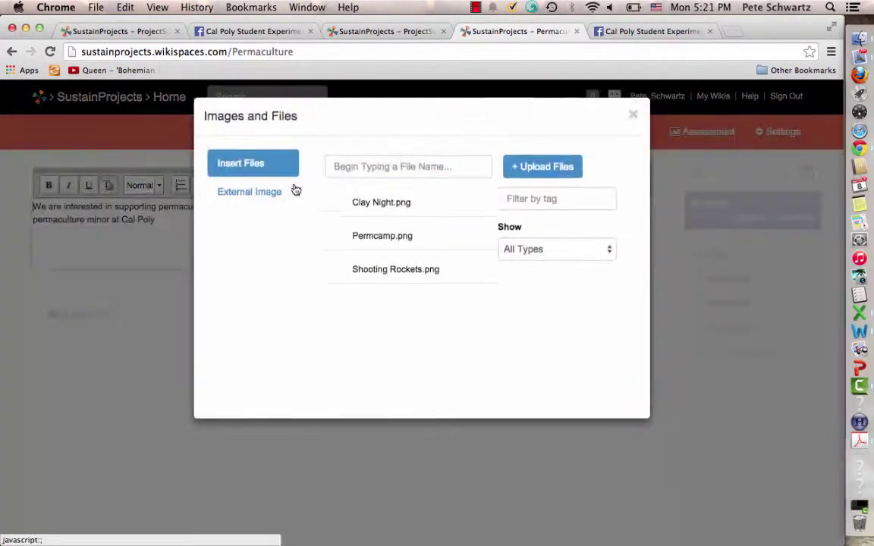
pyautogui.click(362, 242)
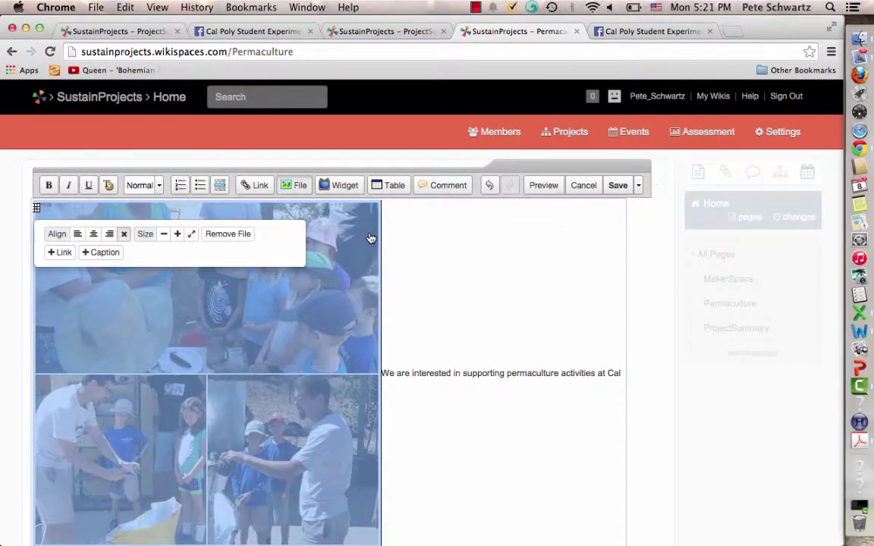
pyautogui.click(467, 282)
# Shrink the camp photo to about 290 pixels wide and place it on its own line below the description
pyautogui.click(316, 462)
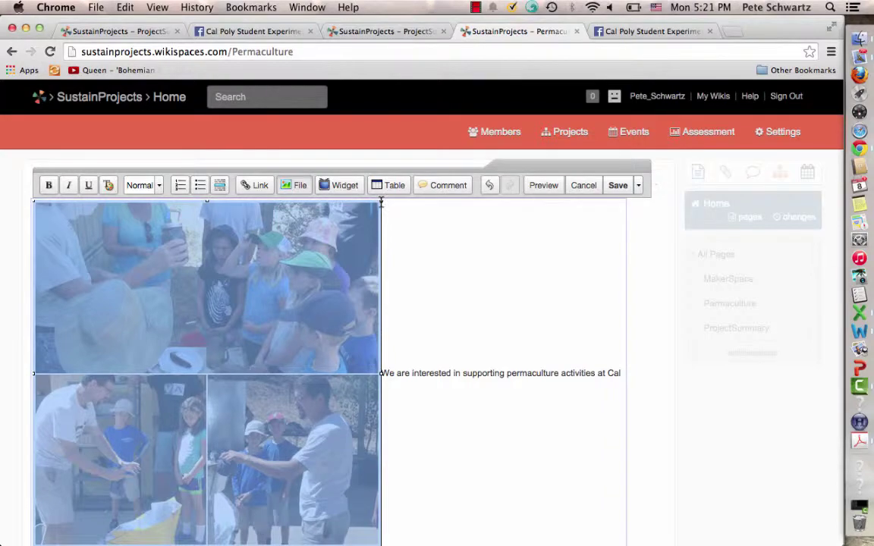
pyautogui.moveTo(381, 201); pyautogui.dragTo(214, 294)
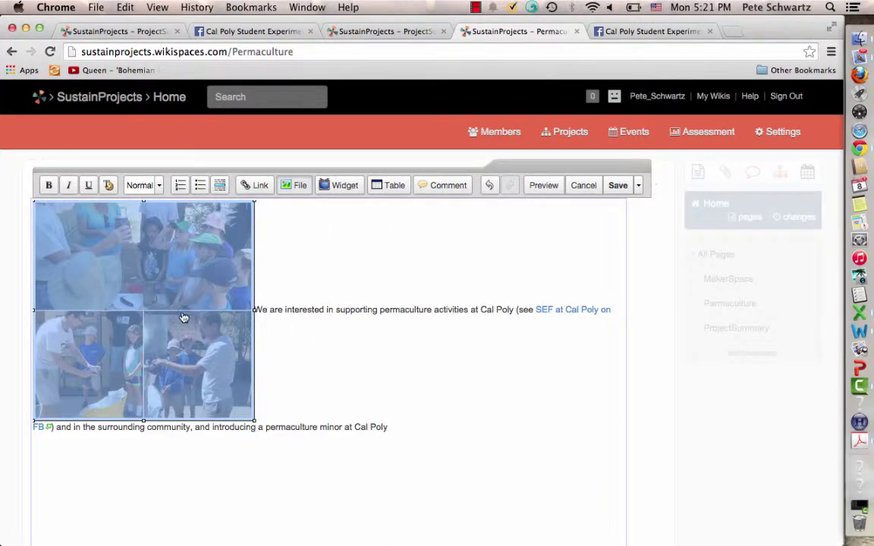
pyautogui.moveTo(130, 316); pyautogui.dragTo(116, 394)
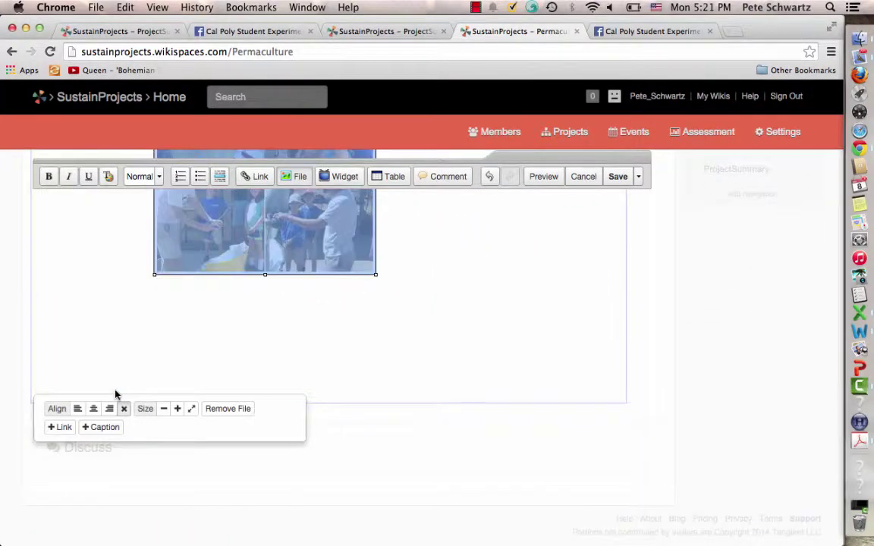
pyautogui.scroll(5, 320, 384)
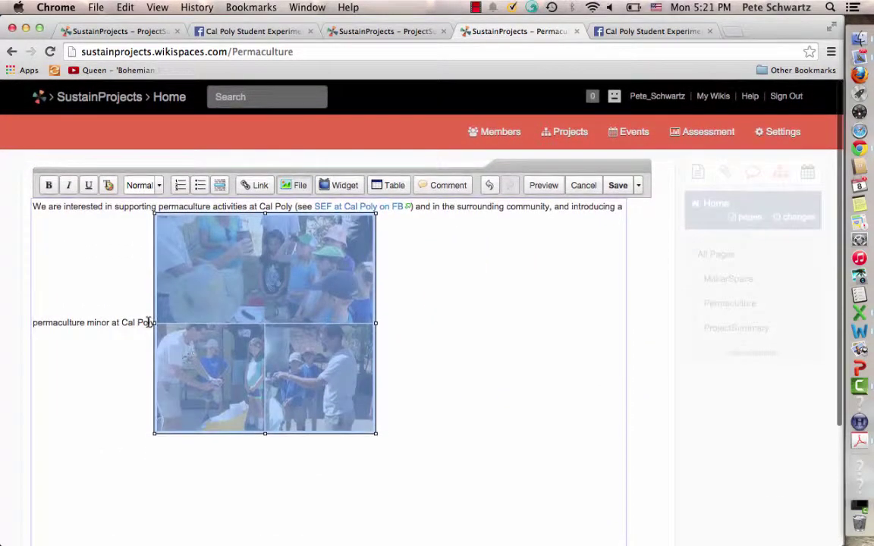
pyautogui.click(149, 323)
pyautogui.press('Return')
pyautogui.press('Return')
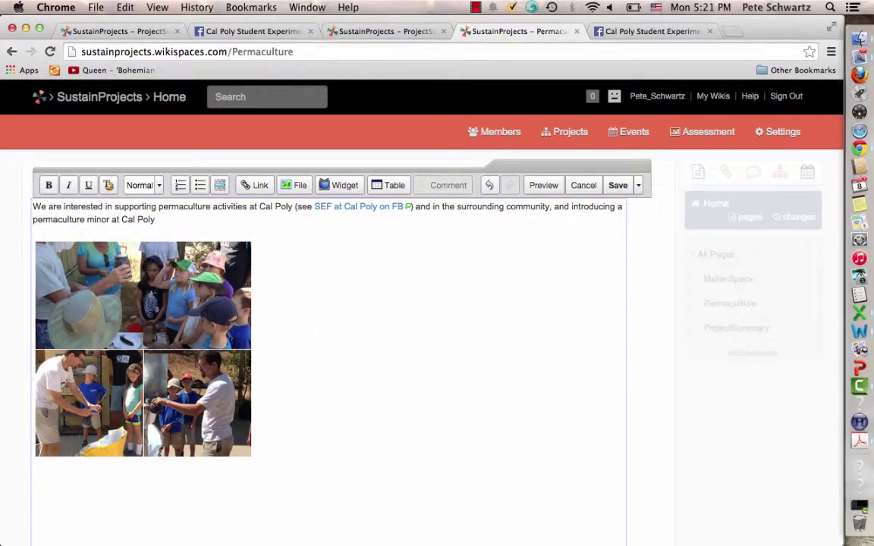
pyautogui.click(327, 300)
# Save the Permaculture page with its camp photo and return to the SustainProjects – ProjectSummary tab
pyautogui.click(618, 186)
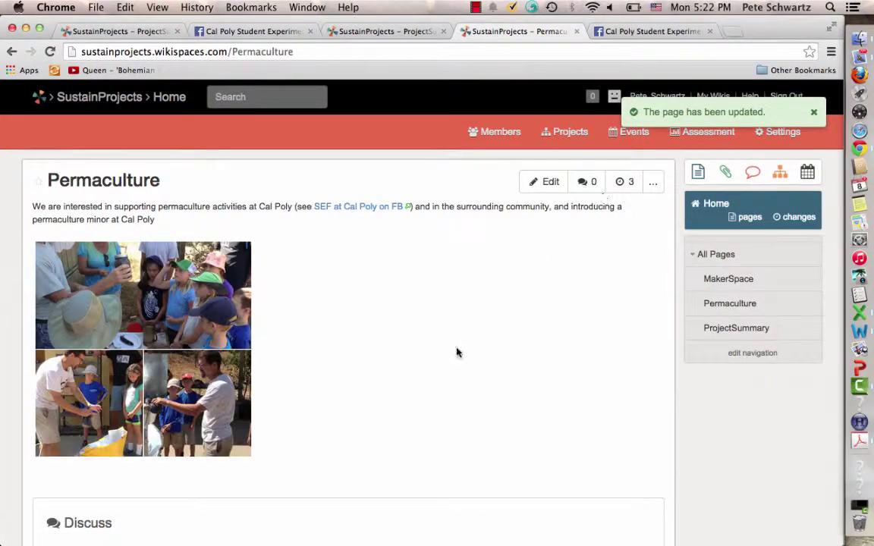
pyautogui.click(409, 31)
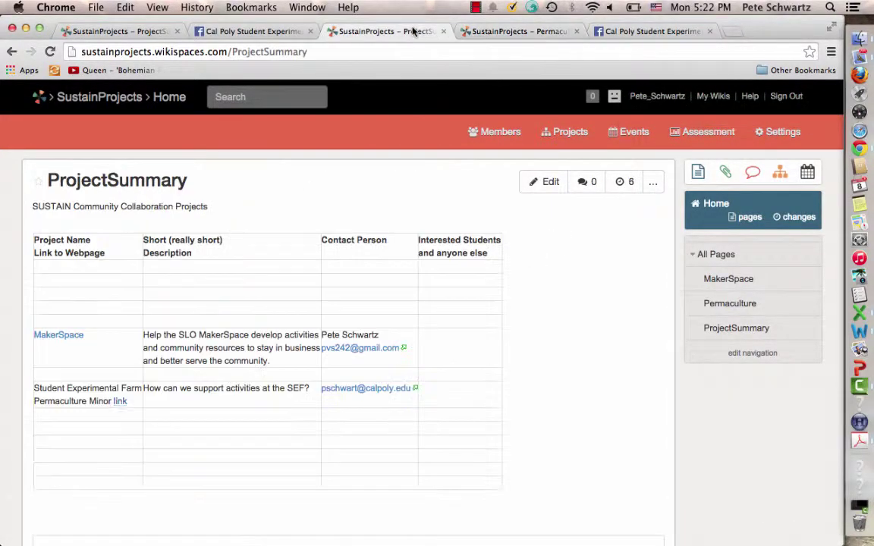